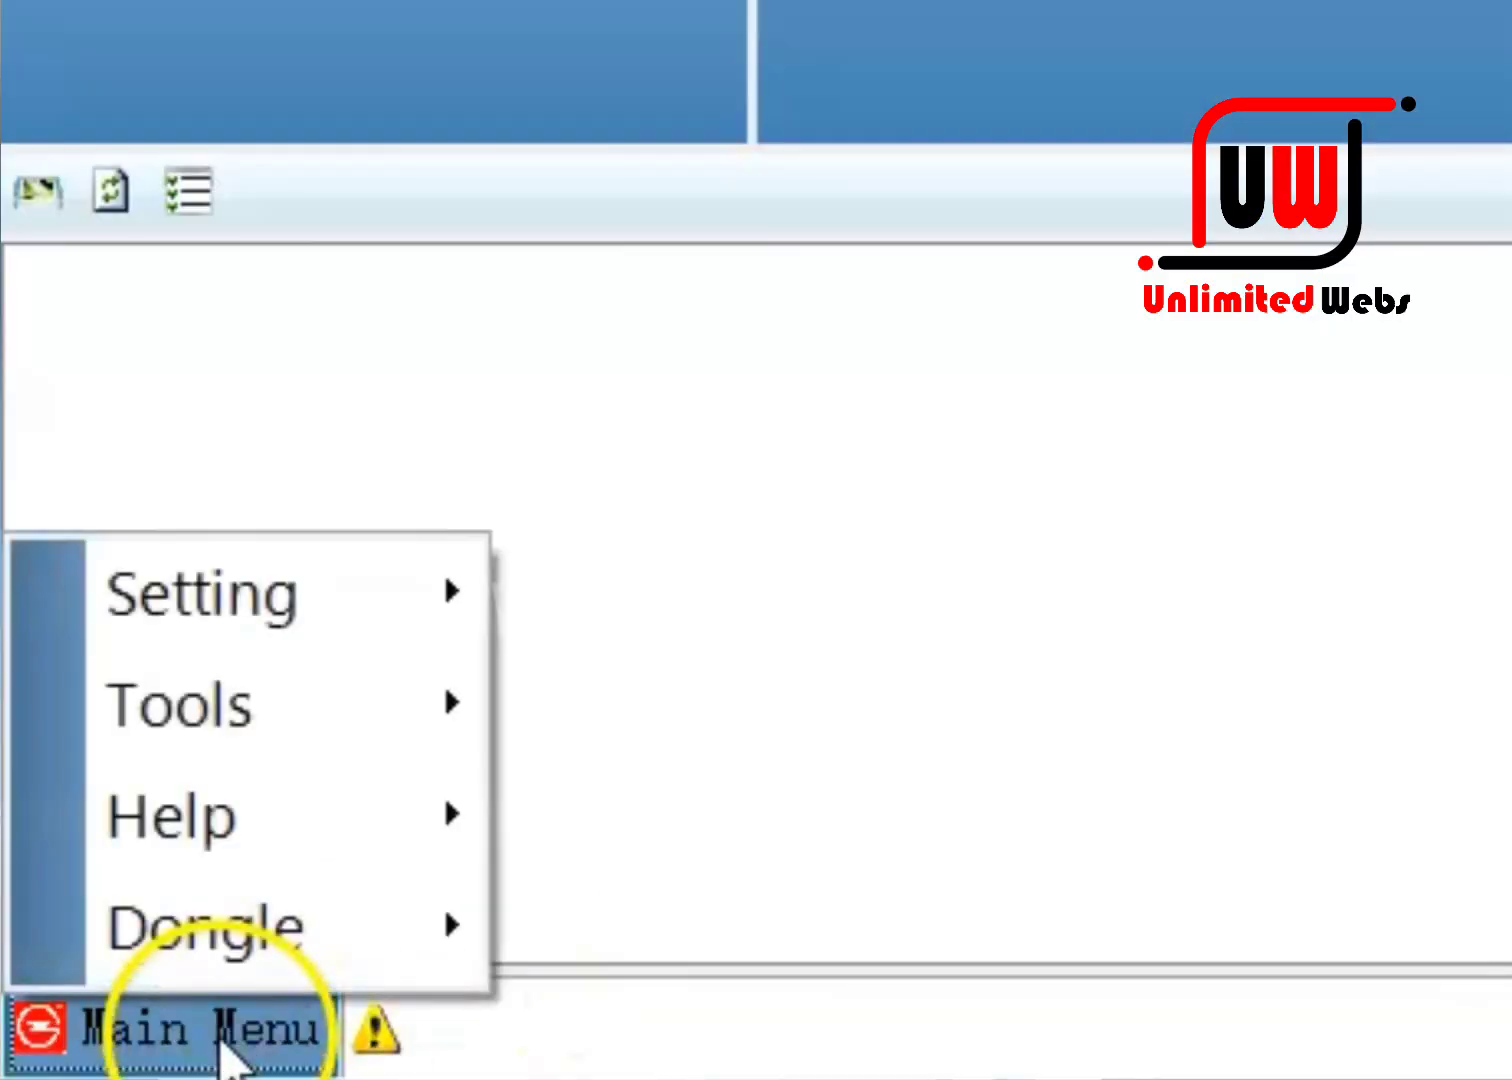
# Launch the Calibration Wizard from Main Menu > Tools
pyautogui.click(312, 730)
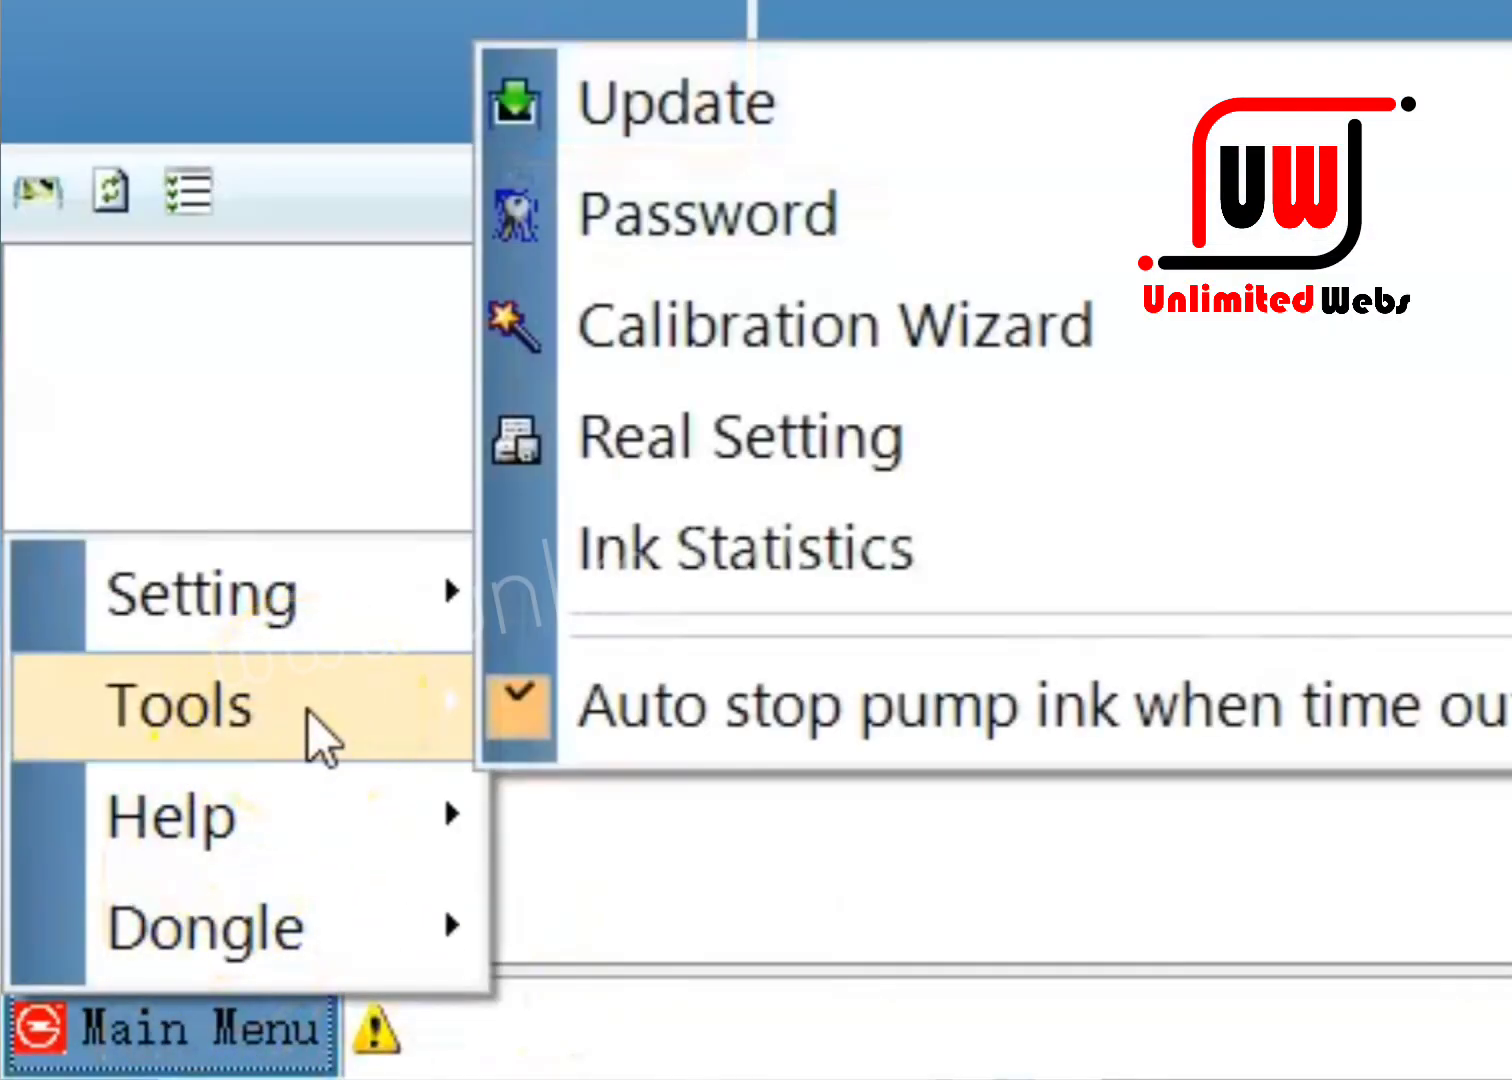
pyautogui.click(859, 351)
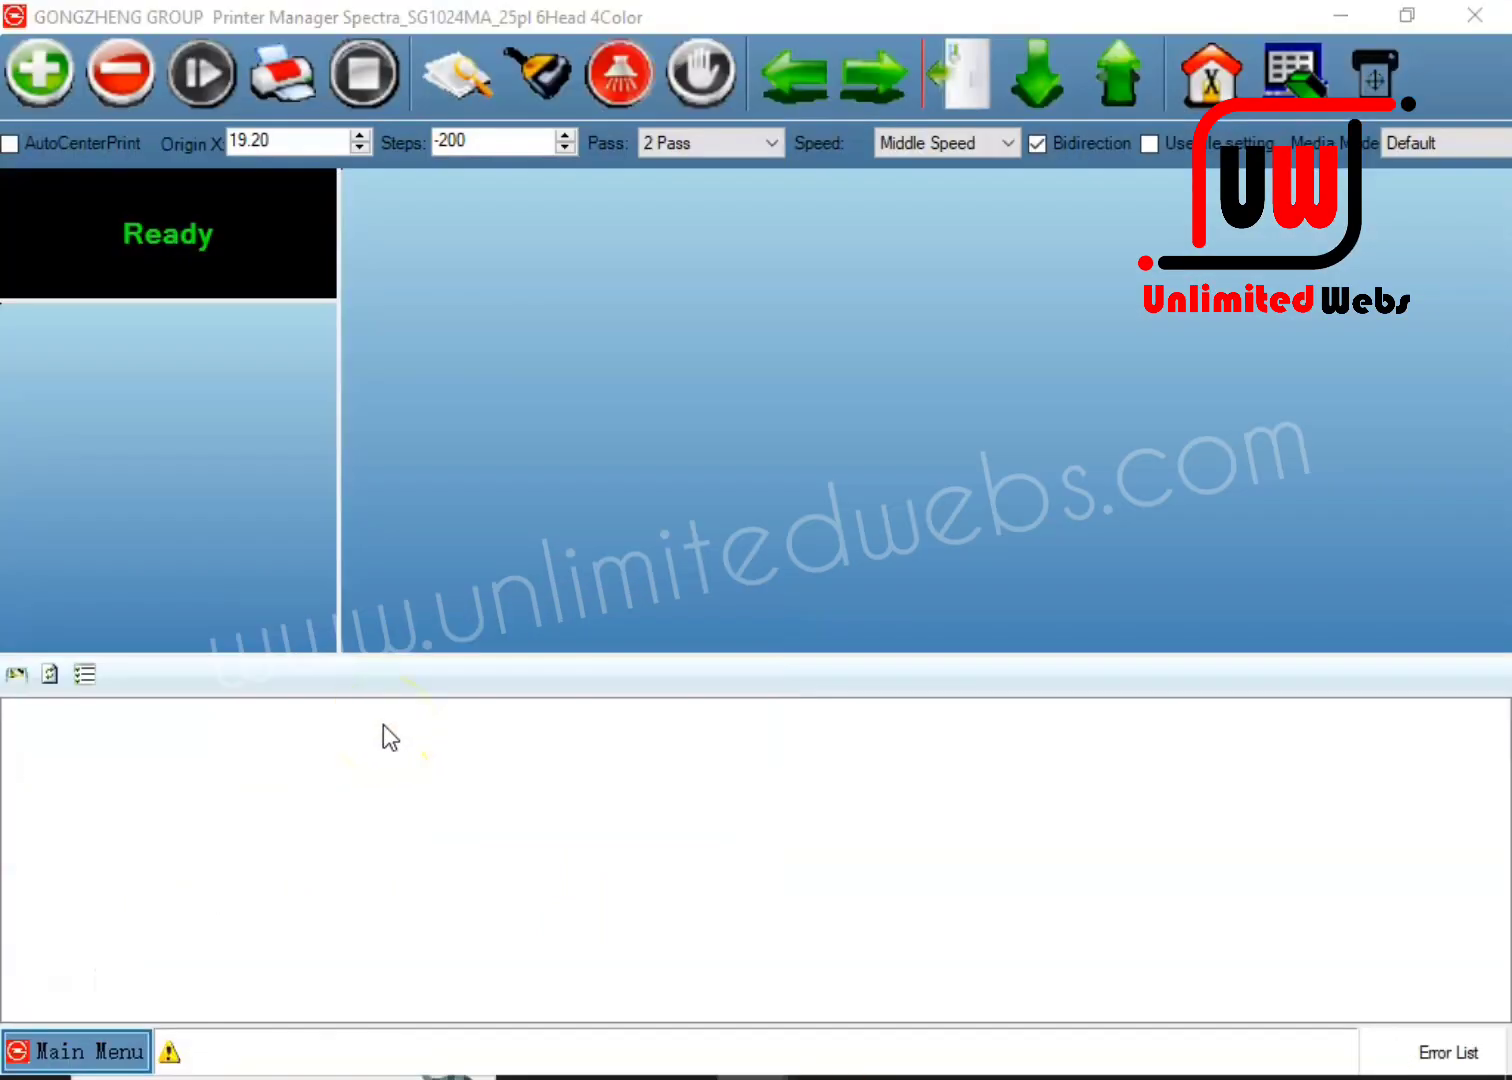
pyautogui.click(491, 562)
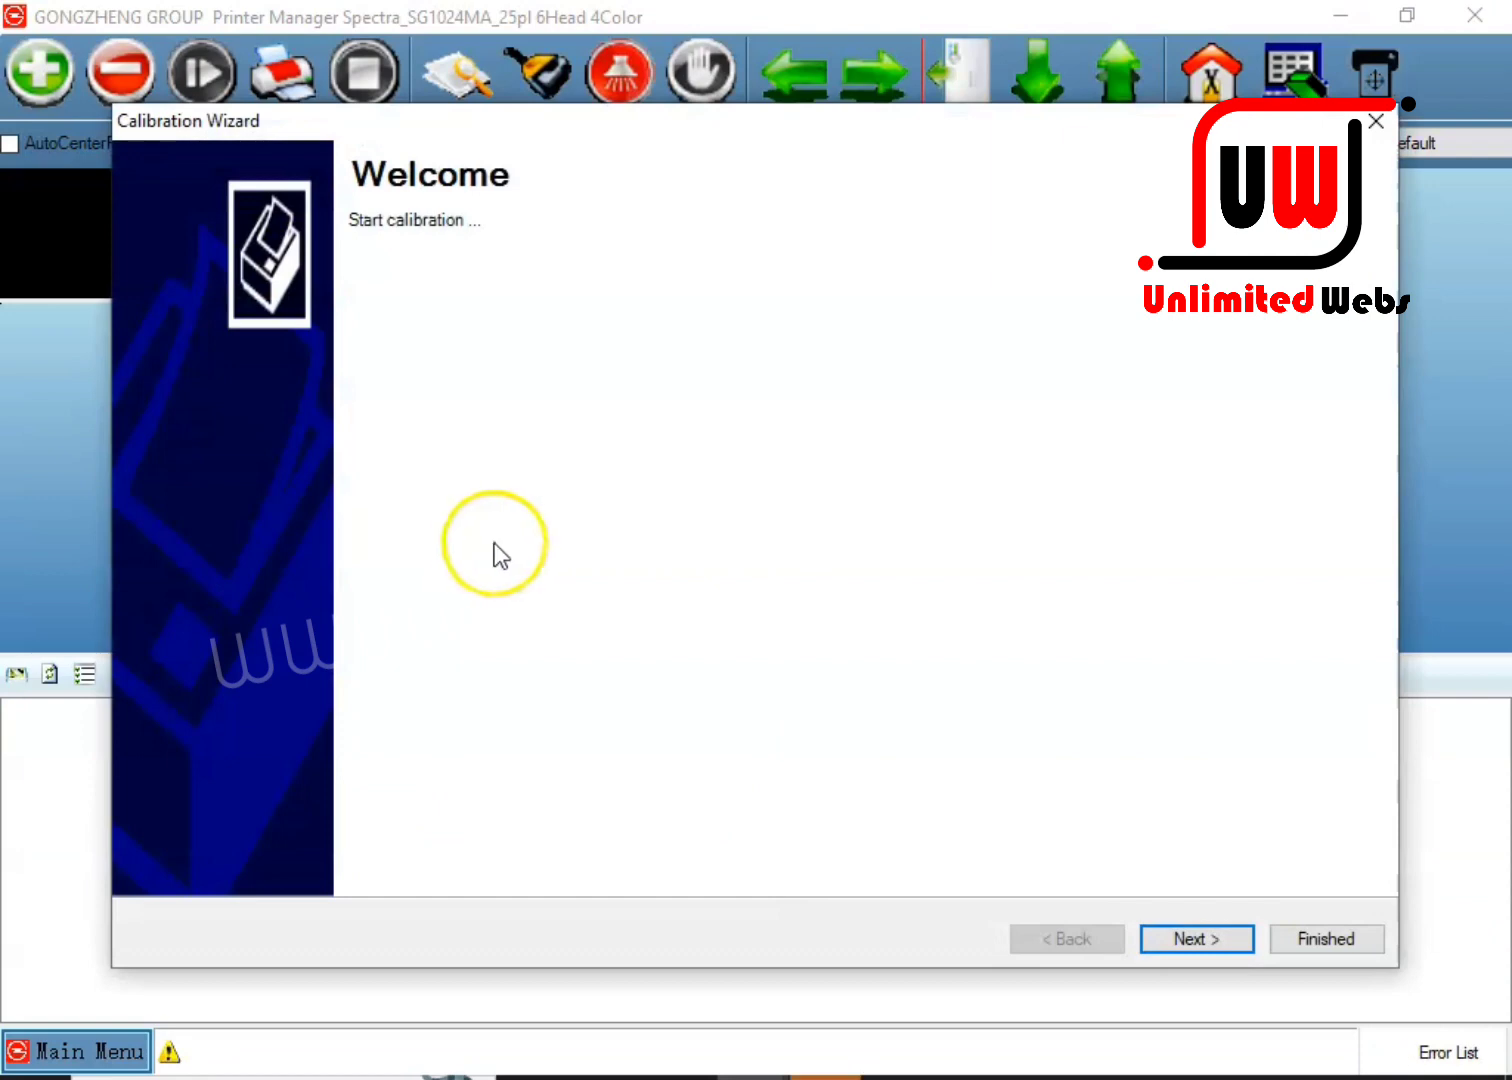
# Advance the wizard from Welcome through Mechanical Check to the Bidirection Calibration page
pyautogui.click(1190, 939)
pyautogui.click(1150, 940)
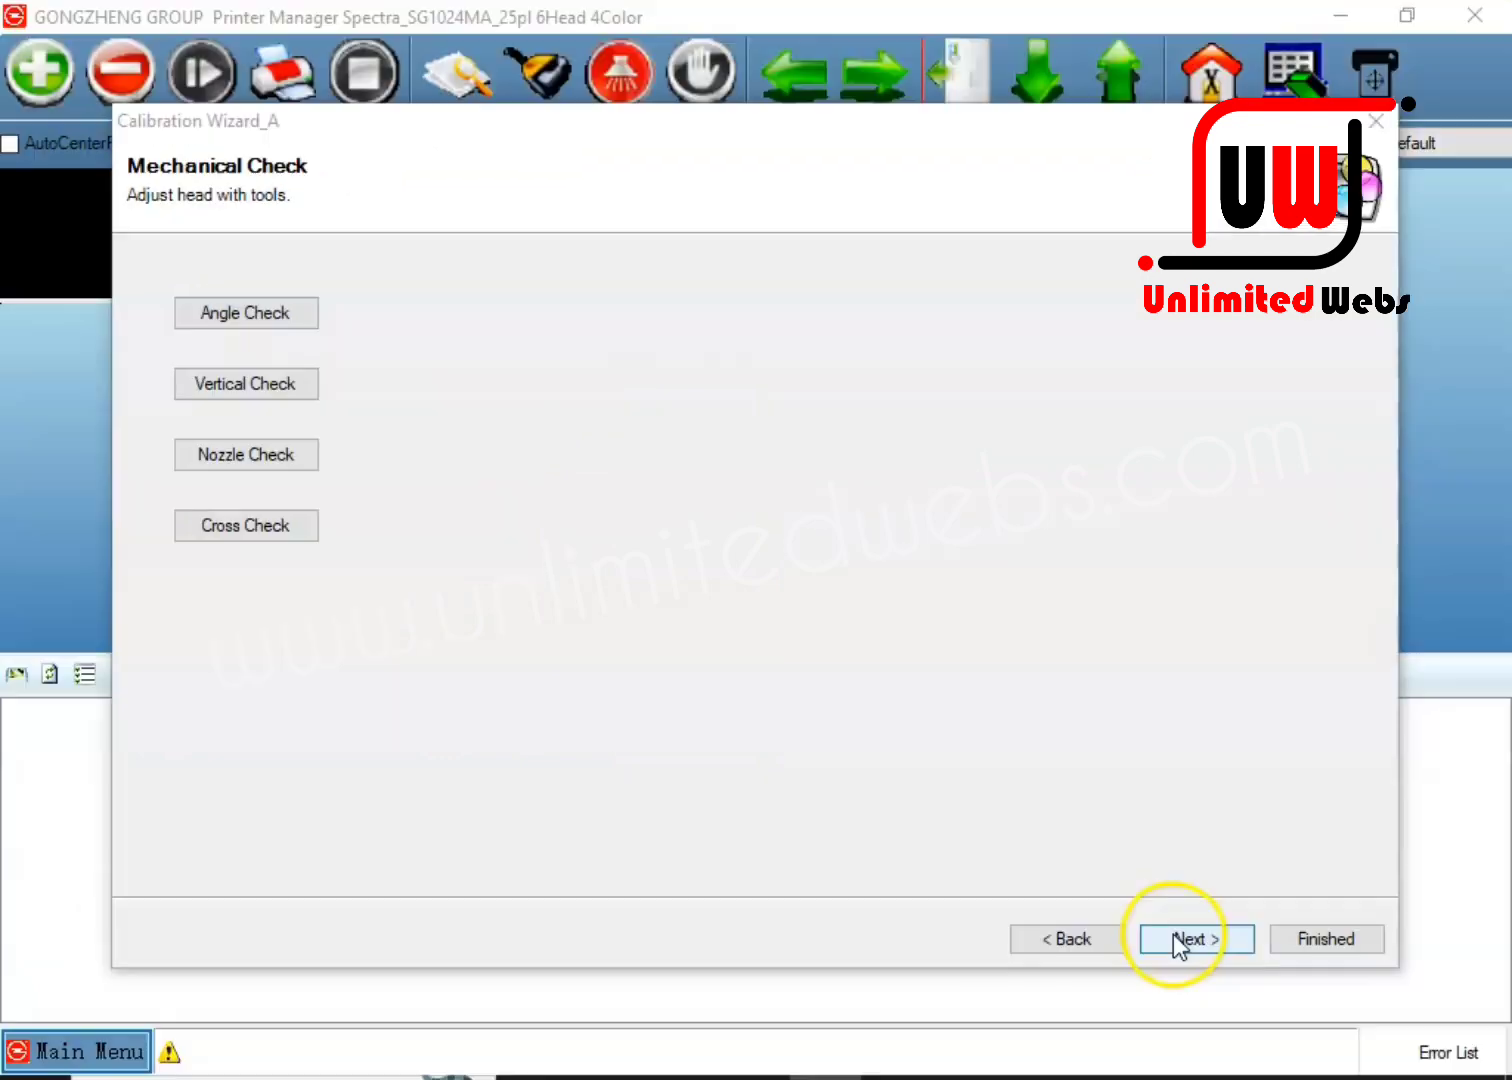
pyautogui.click(1174, 938)
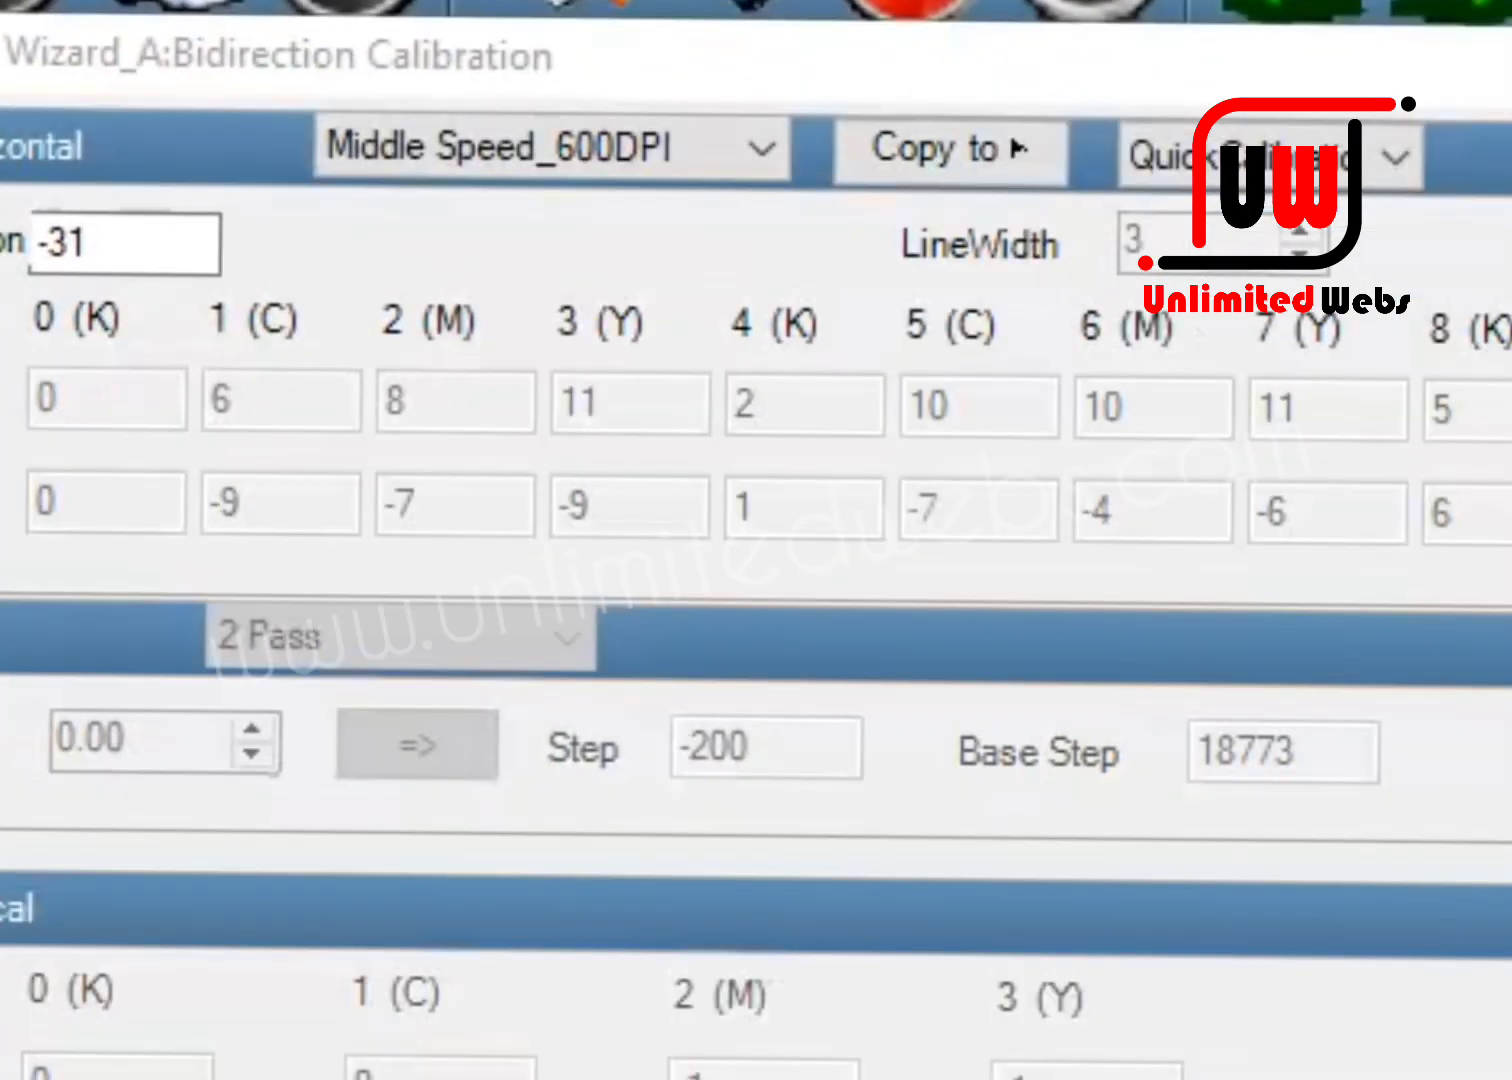
# Keep Middle Speed printing and select the Middle Speed_300DPI profile, showing Bidirection -29
pyautogui.click(706, 155)
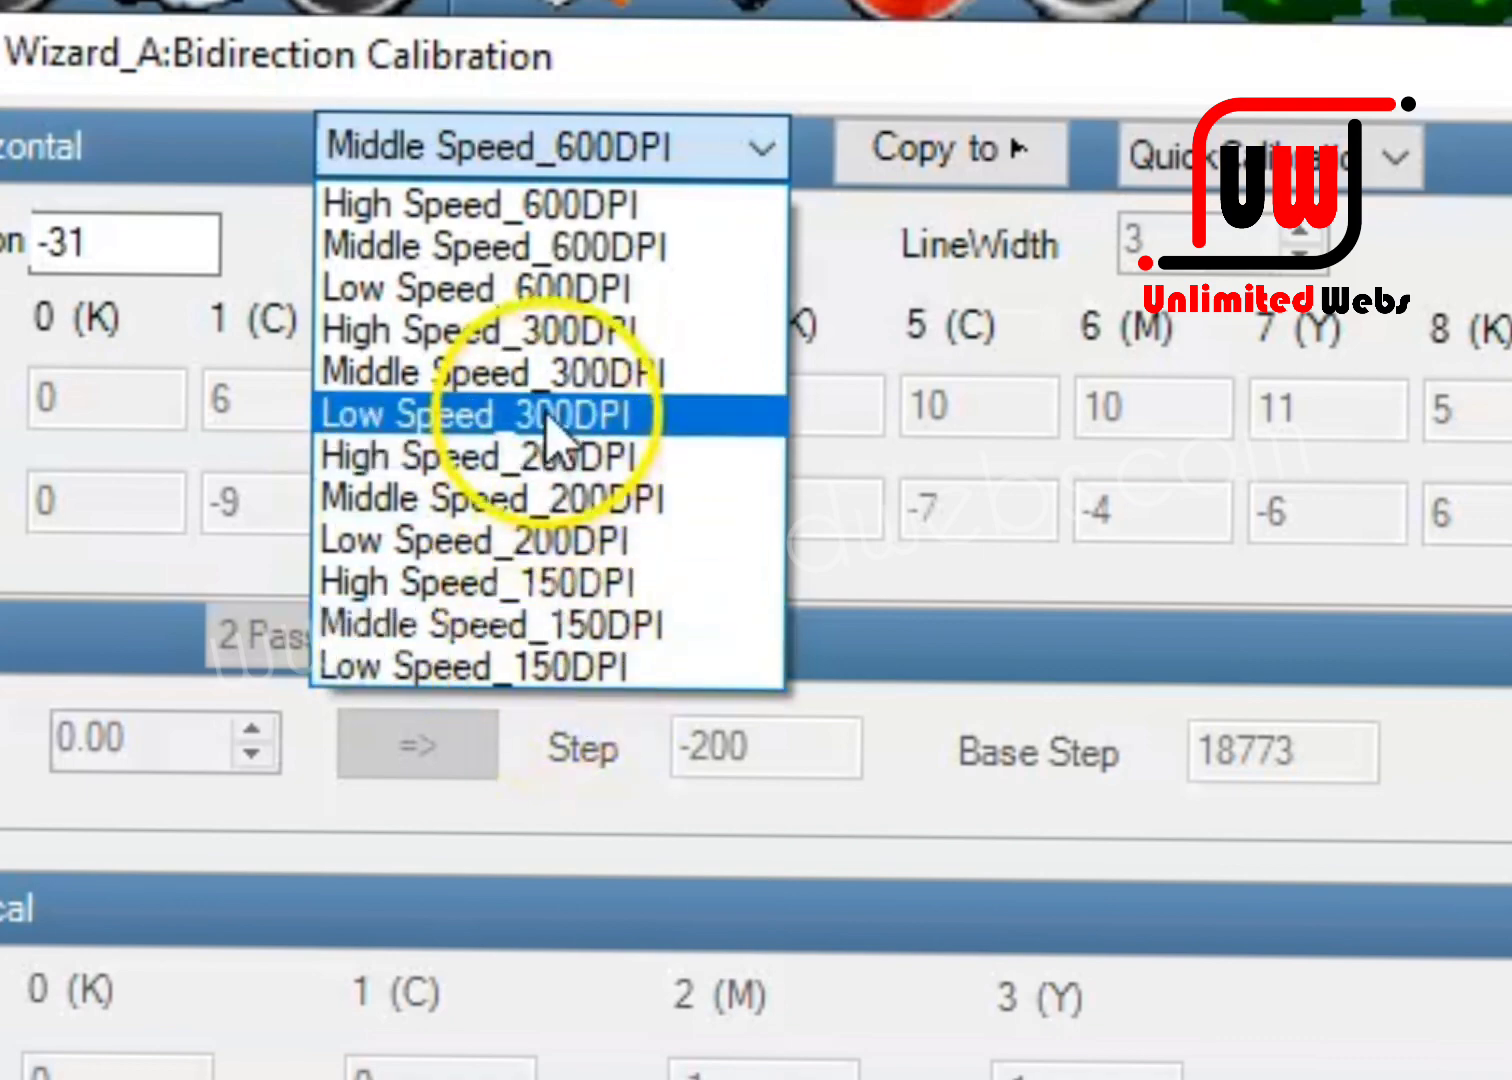
pyautogui.press('Escape')
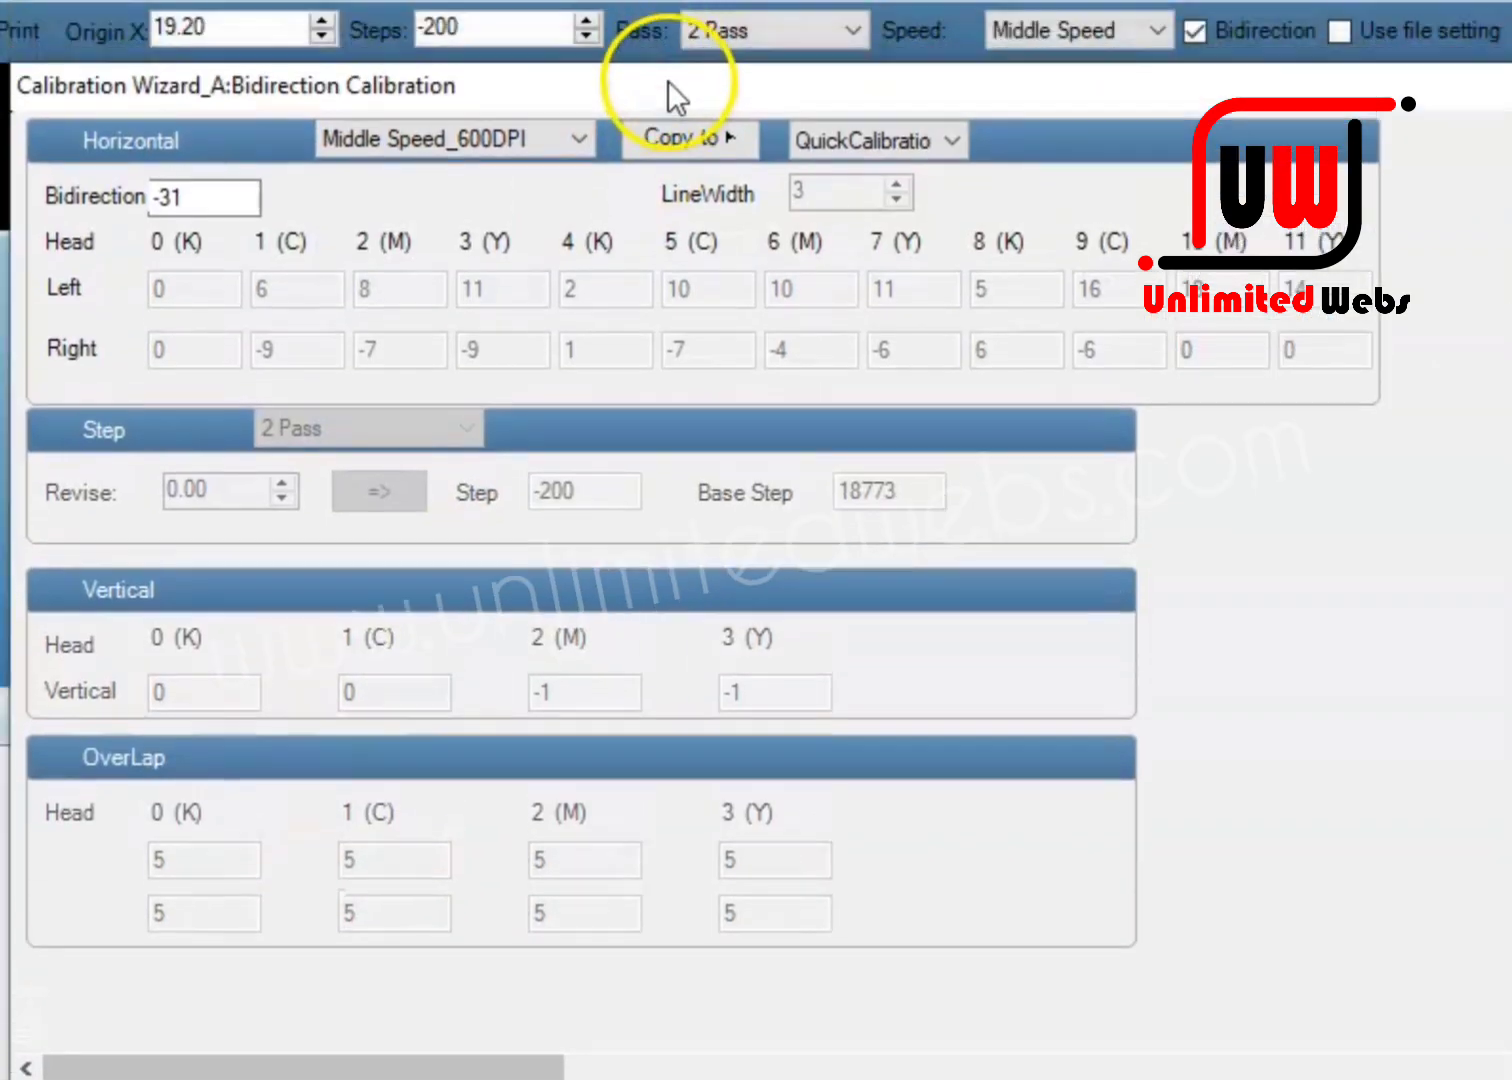
pyautogui.click(1054, 33)
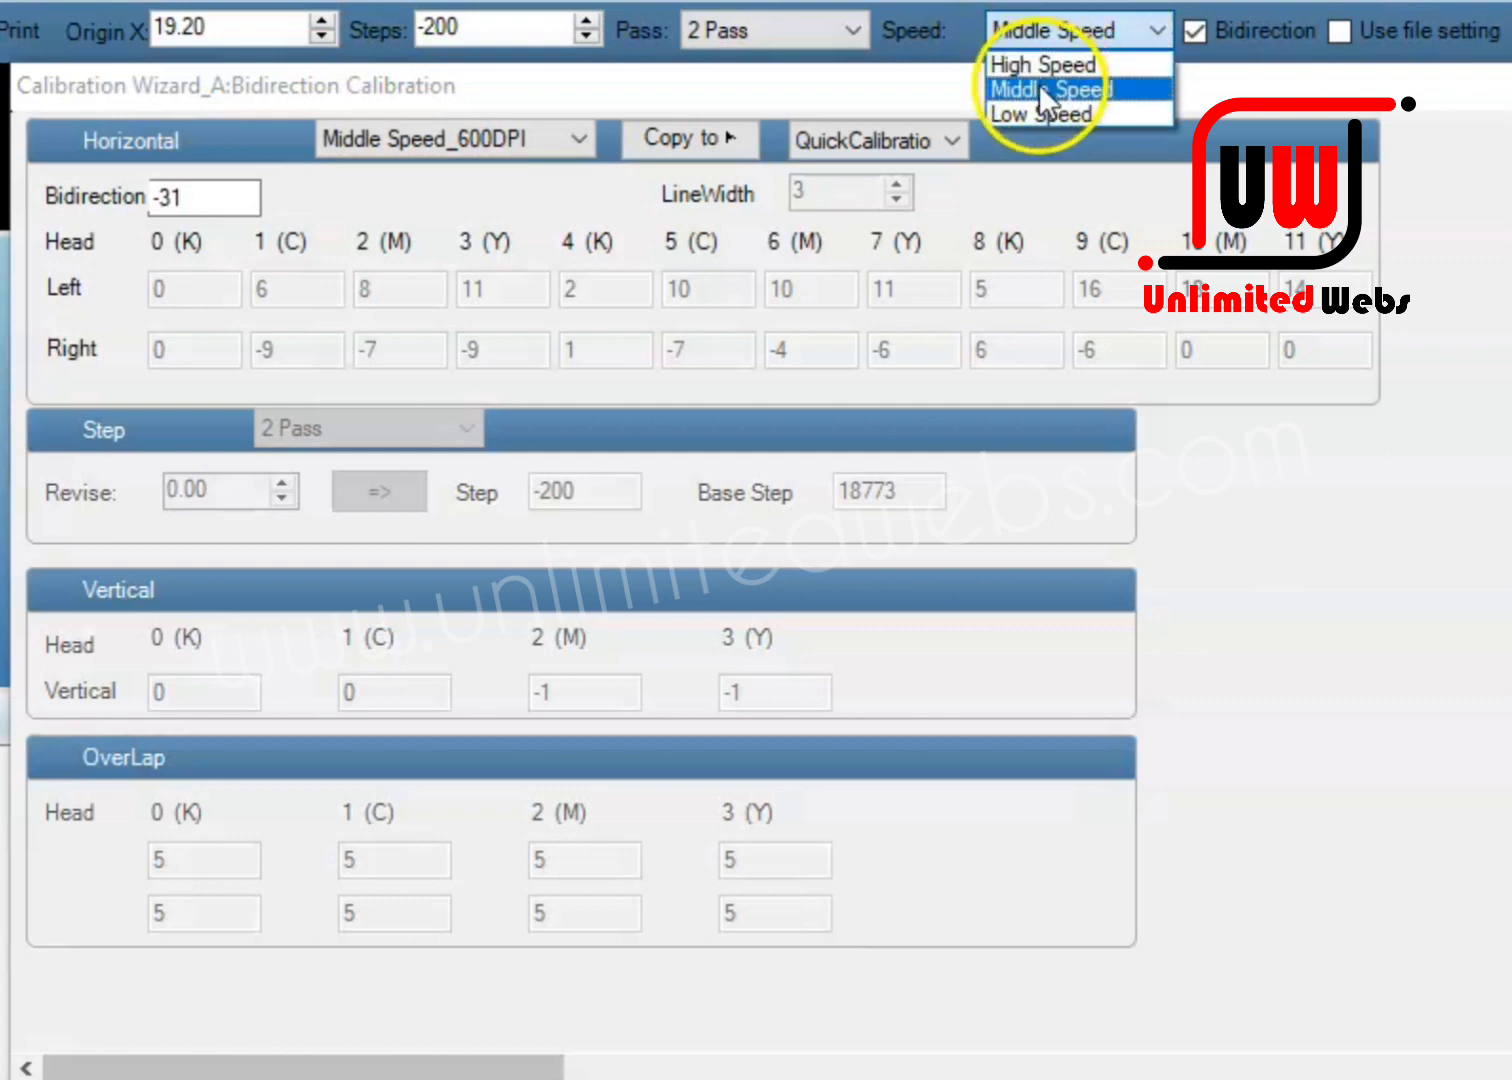
pyautogui.click(1040, 89)
pyautogui.click(579, 139)
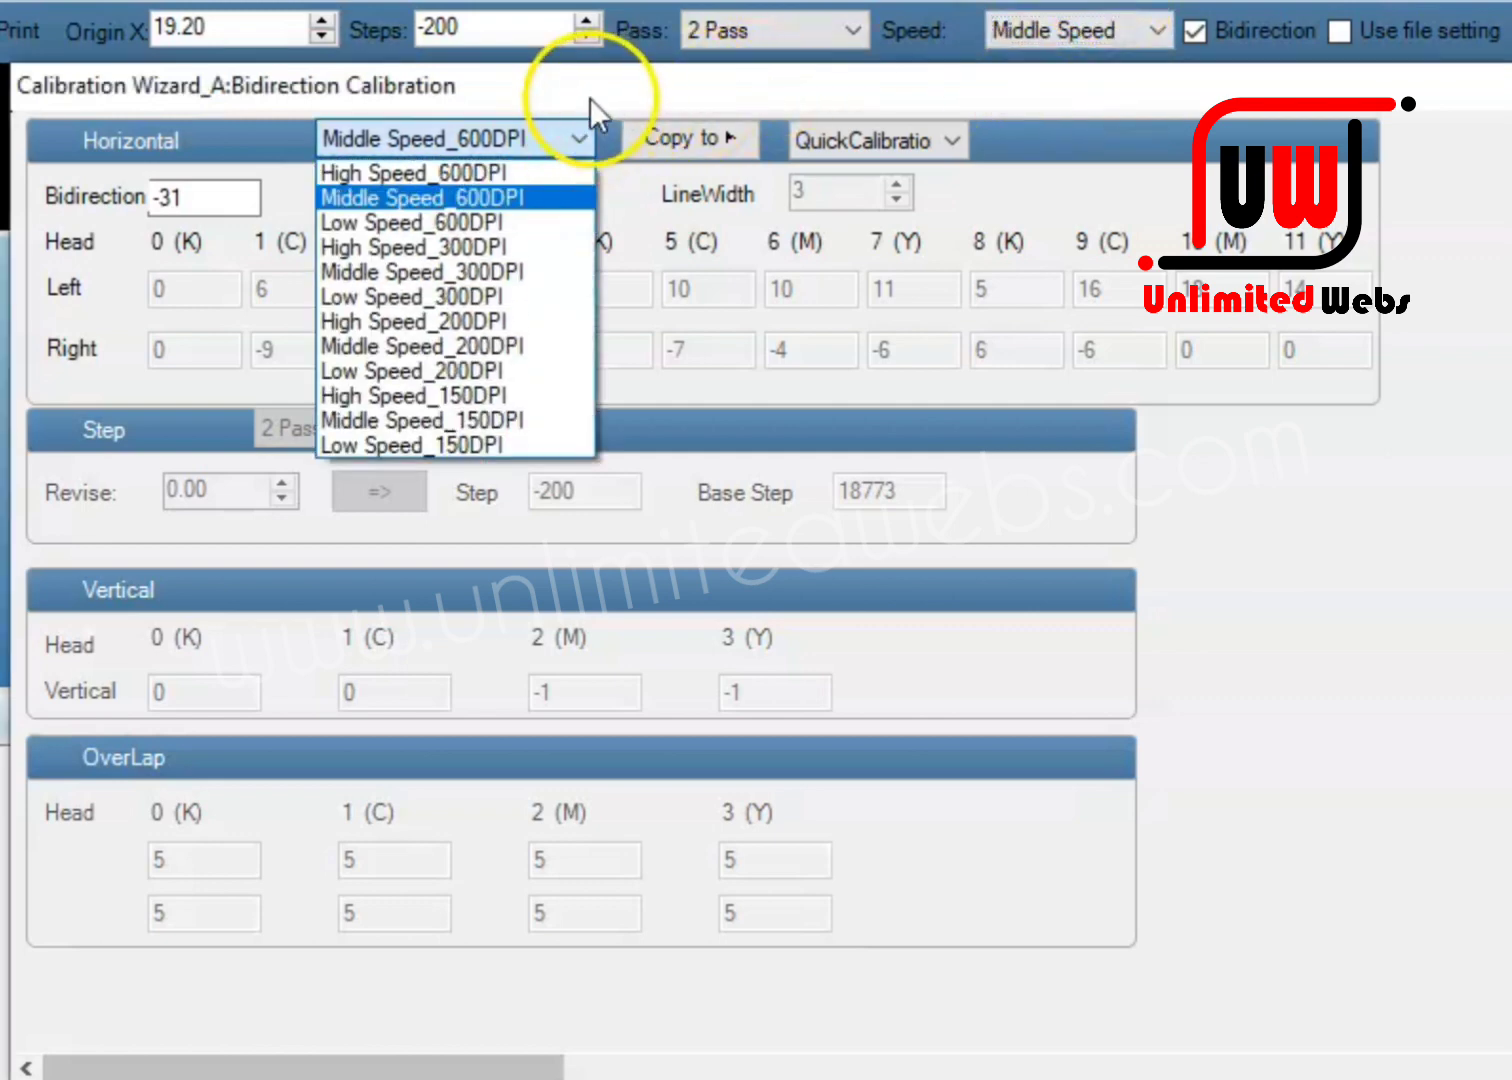
pyautogui.click(445, 270)
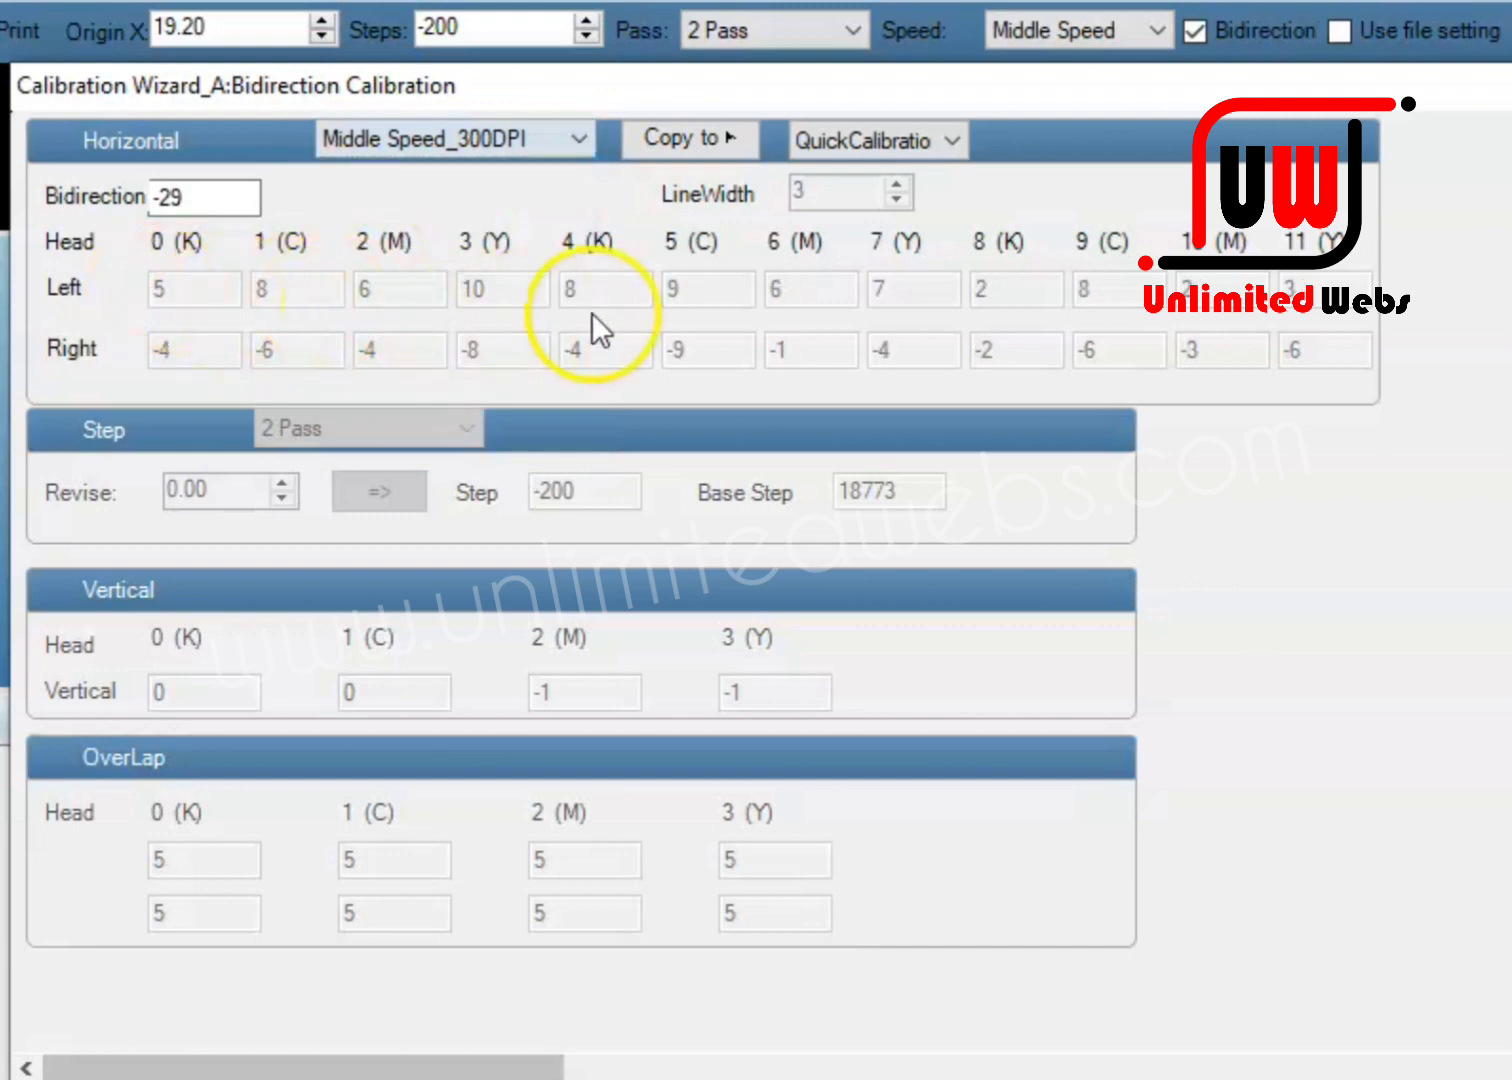
pyautogui.doubleClick(153, 199)
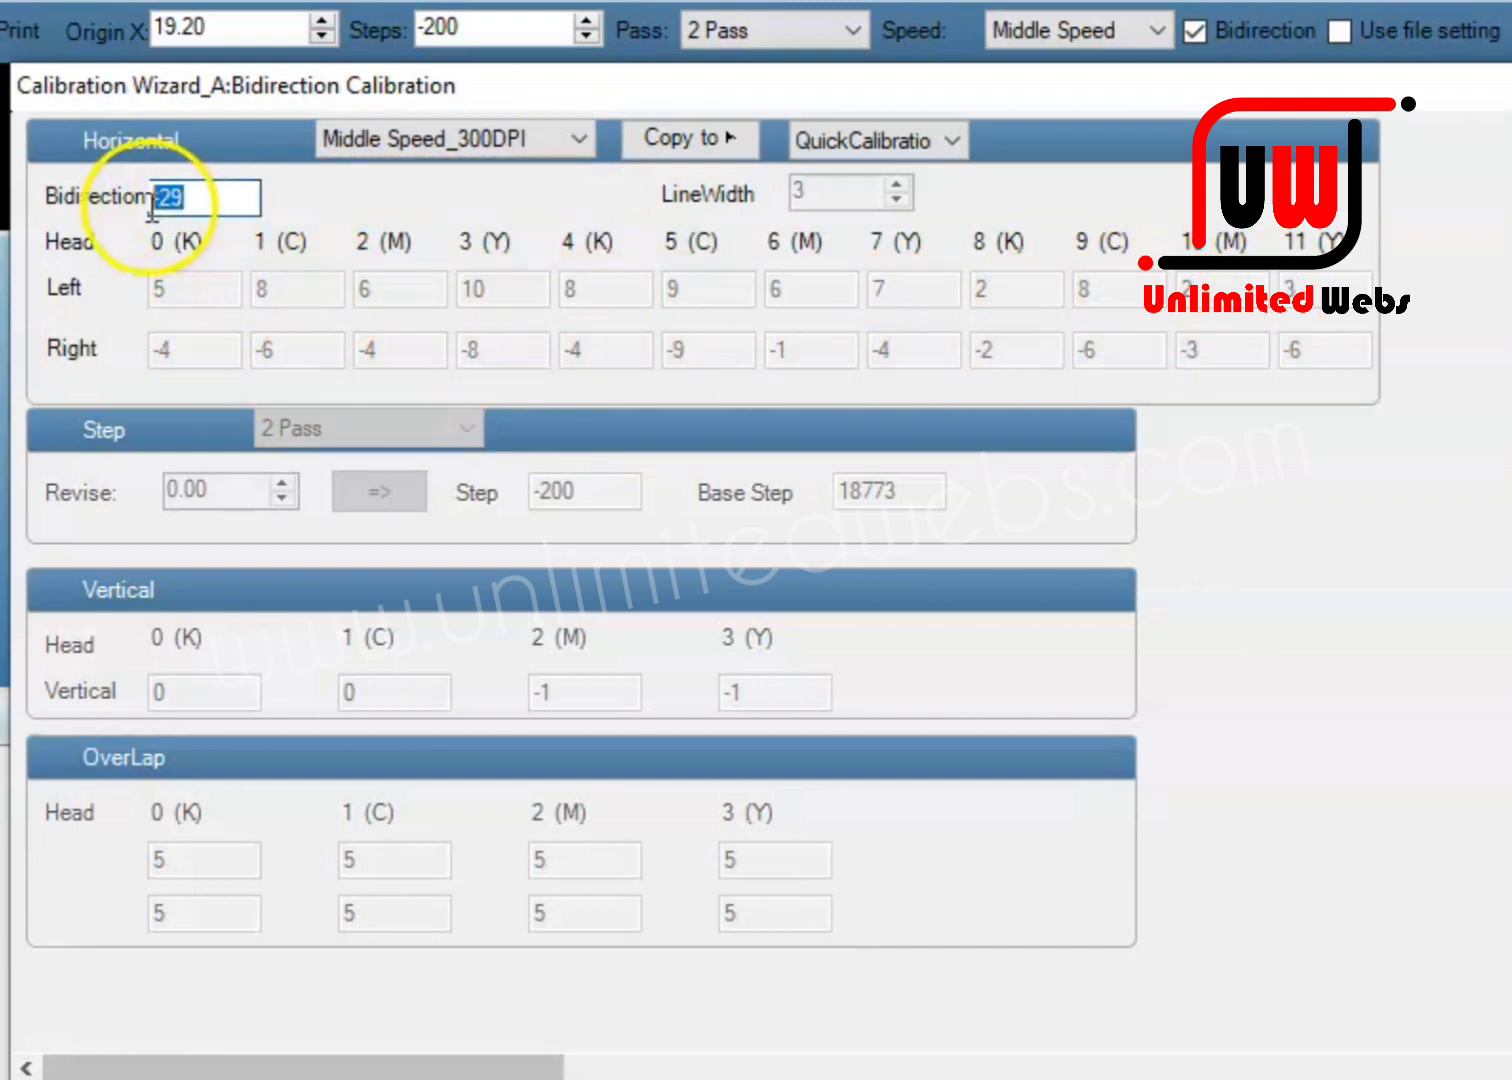
# Compare the High Speed_300DPI and Low Speed_300DPI profiles, then return to Middle Speed_300DPI
pyautogui.click(449, 141)
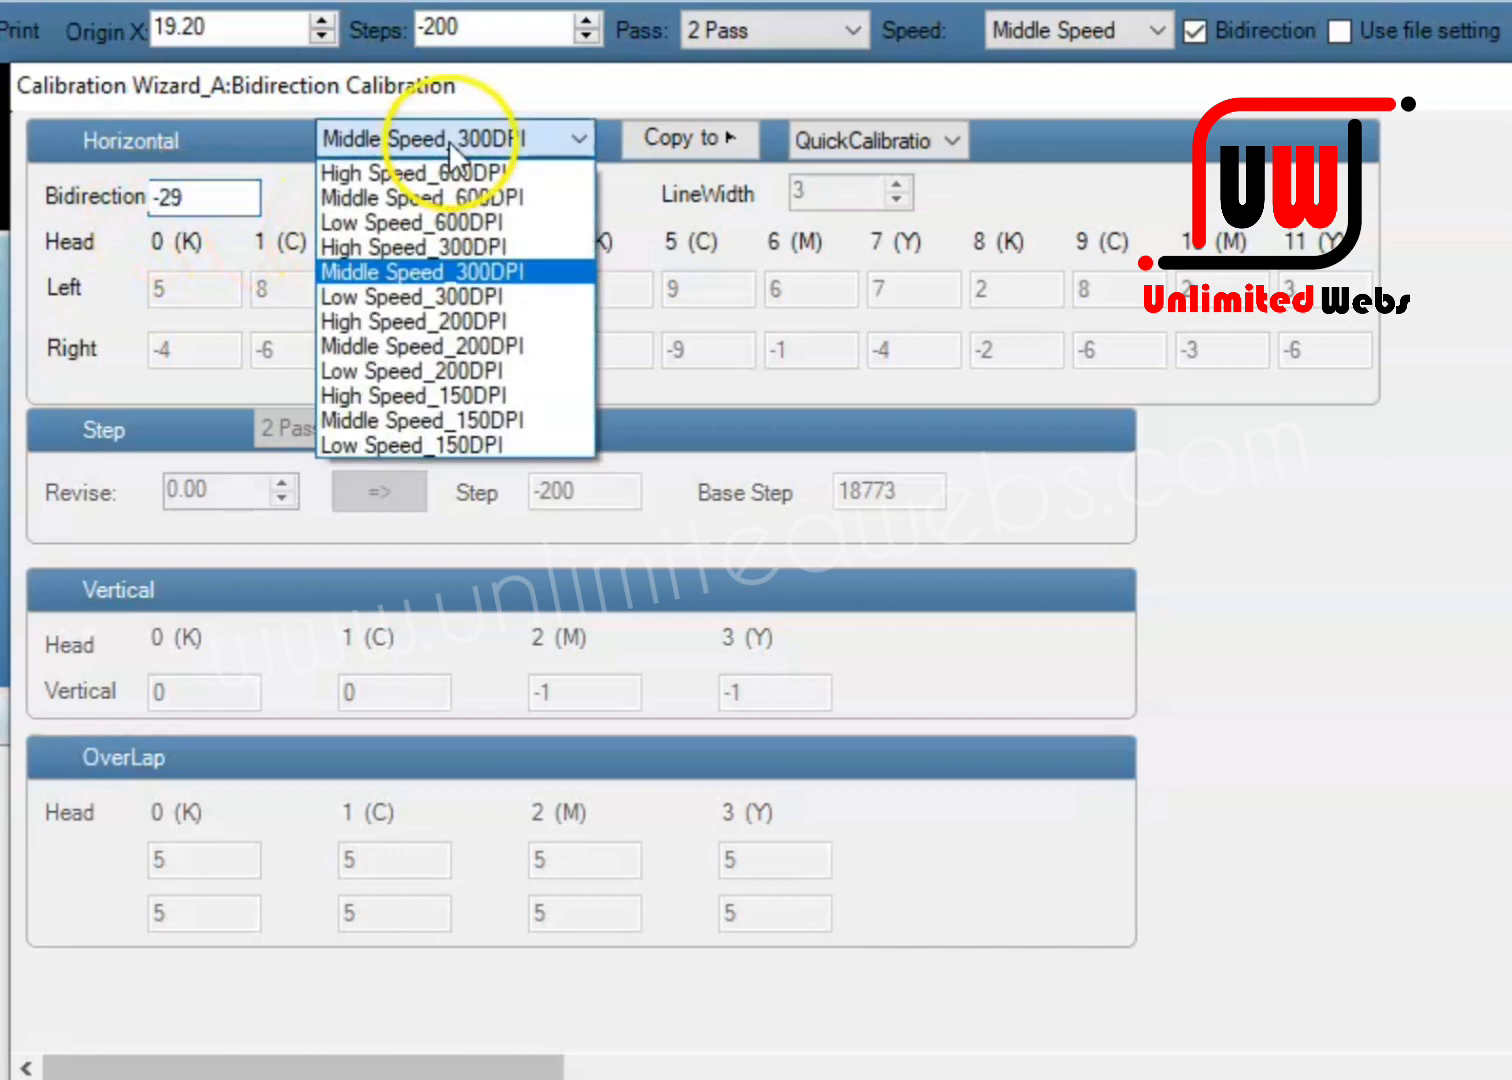
pyautogui.click(378, 246)
pyautogui.click(380, 146)
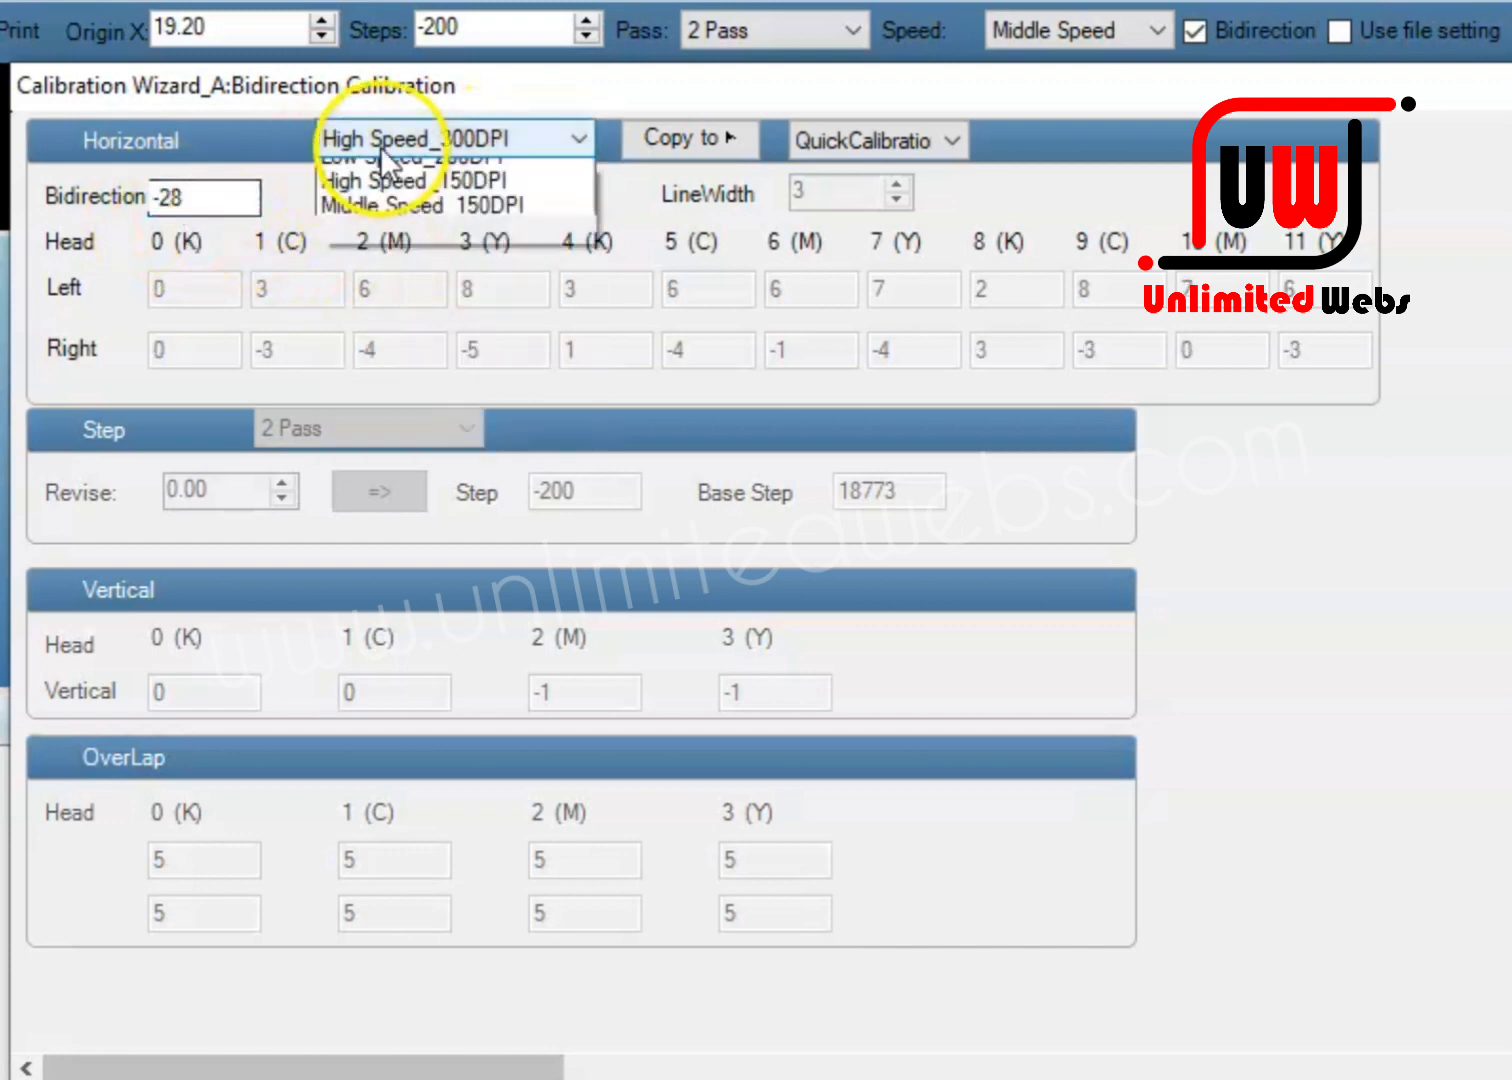
pyautogui.click(365, 289)
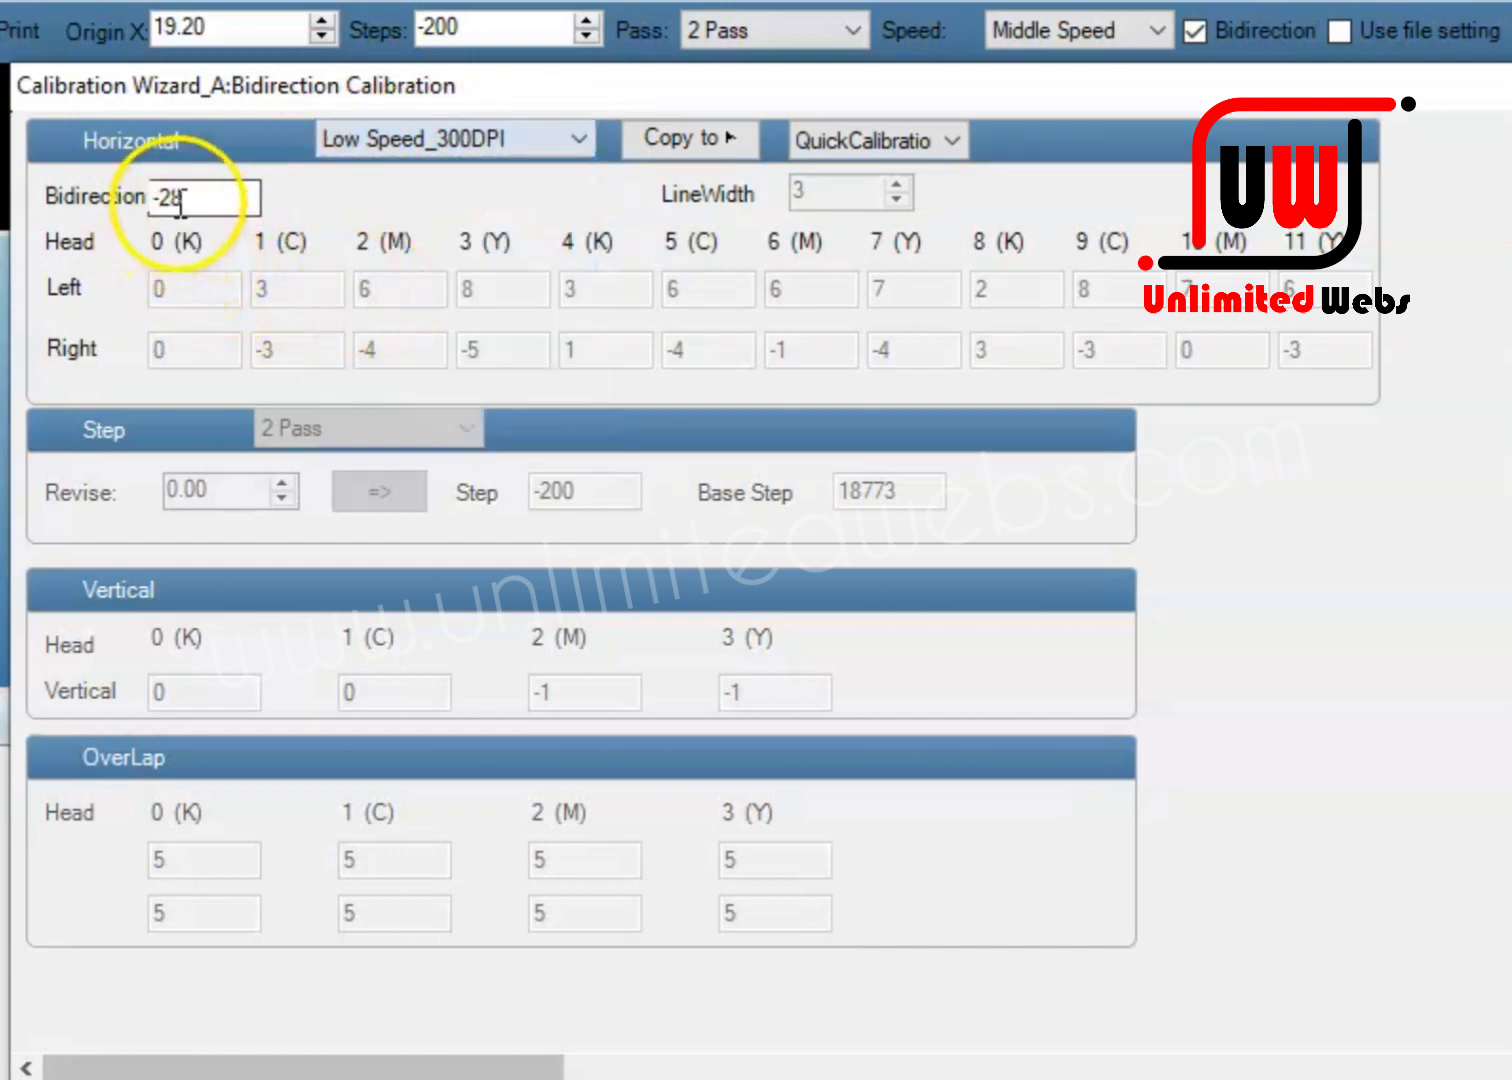
pyautogui.click(360, 140)
pyautogui.click(353, 270)
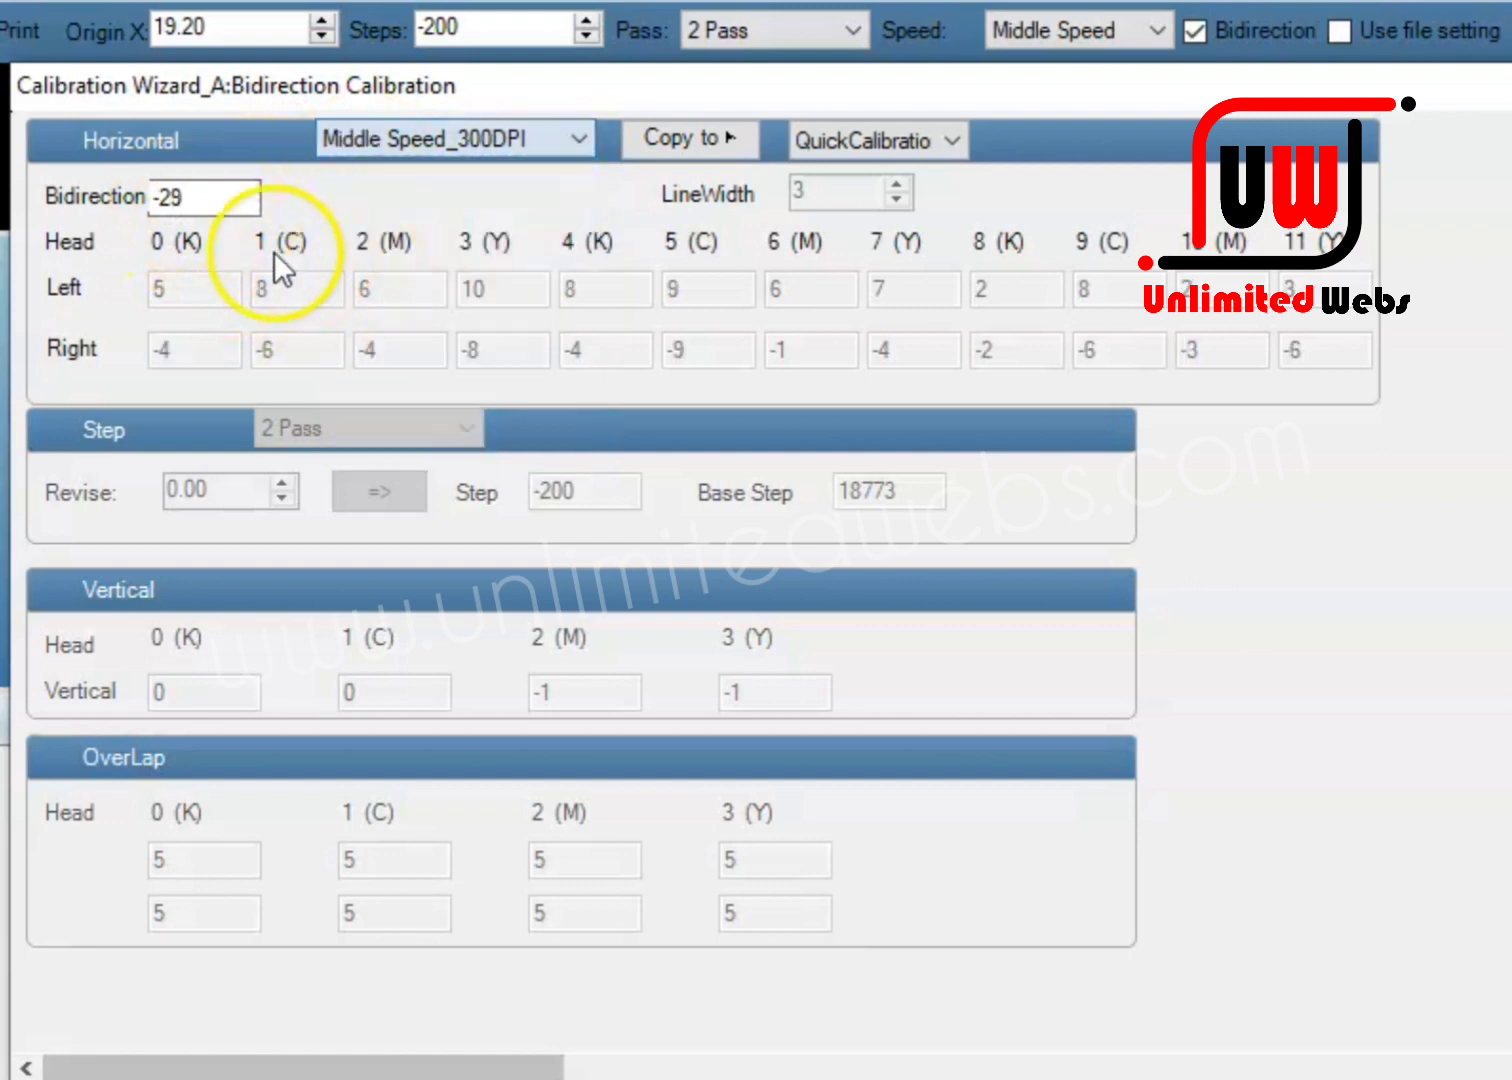
pyautogui.click(190, 206)
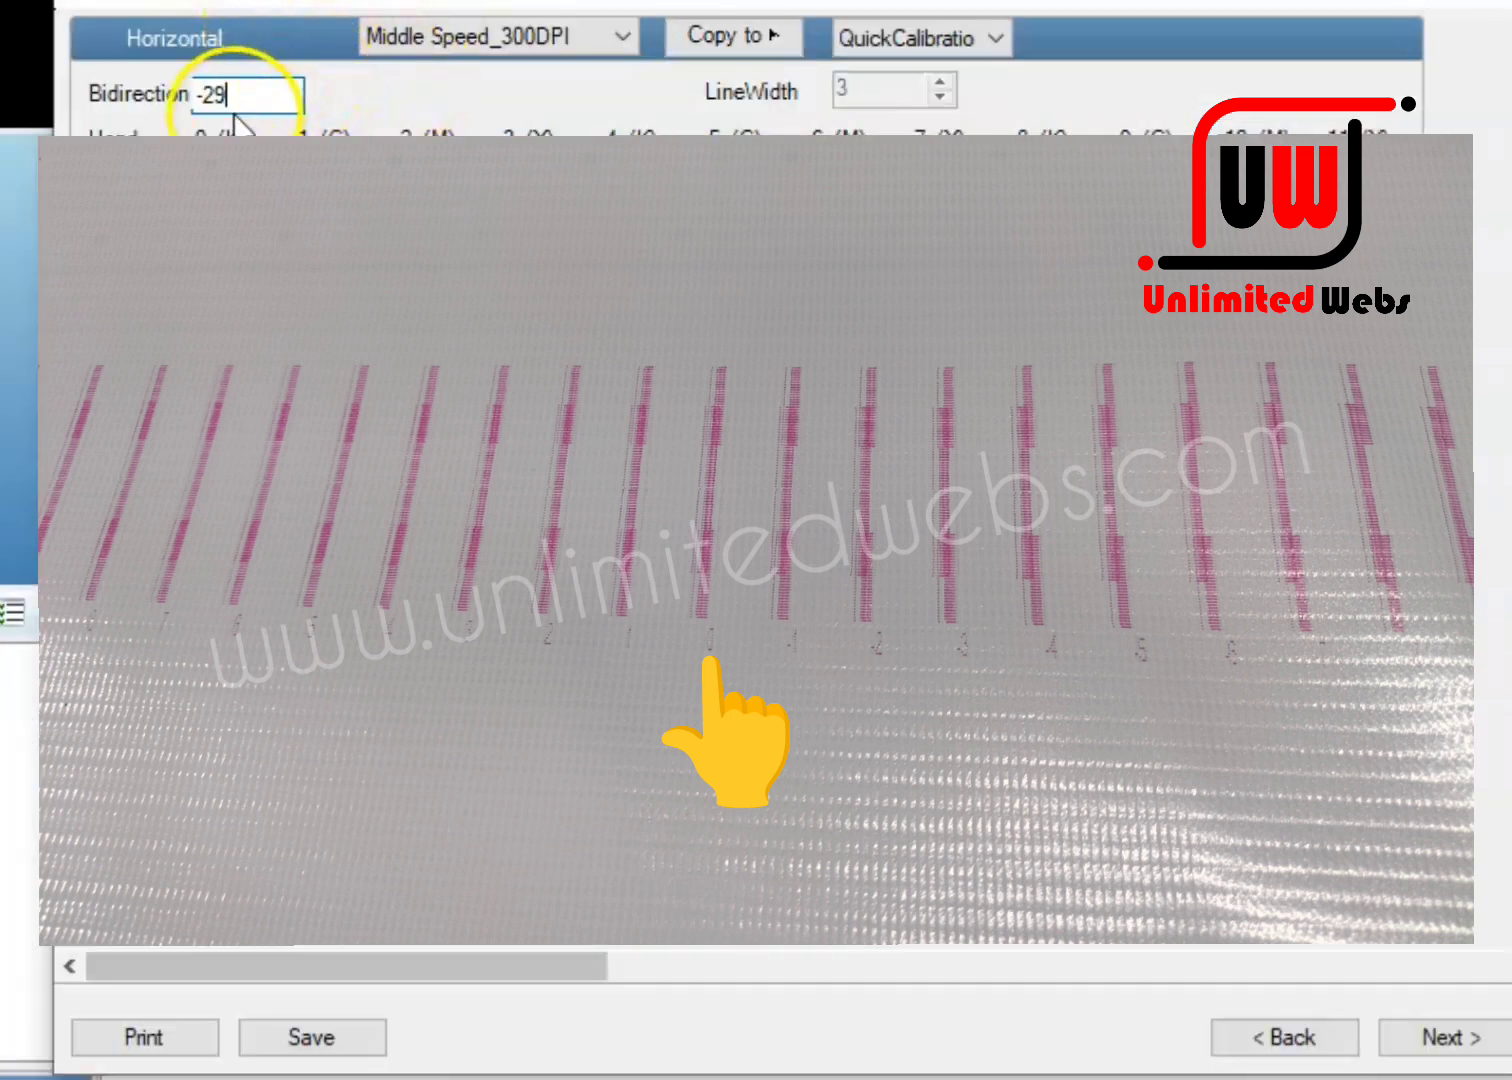
# Print the Middle Speed_300DPI bidirection test pattern
pyautogui.click(160, 1045)
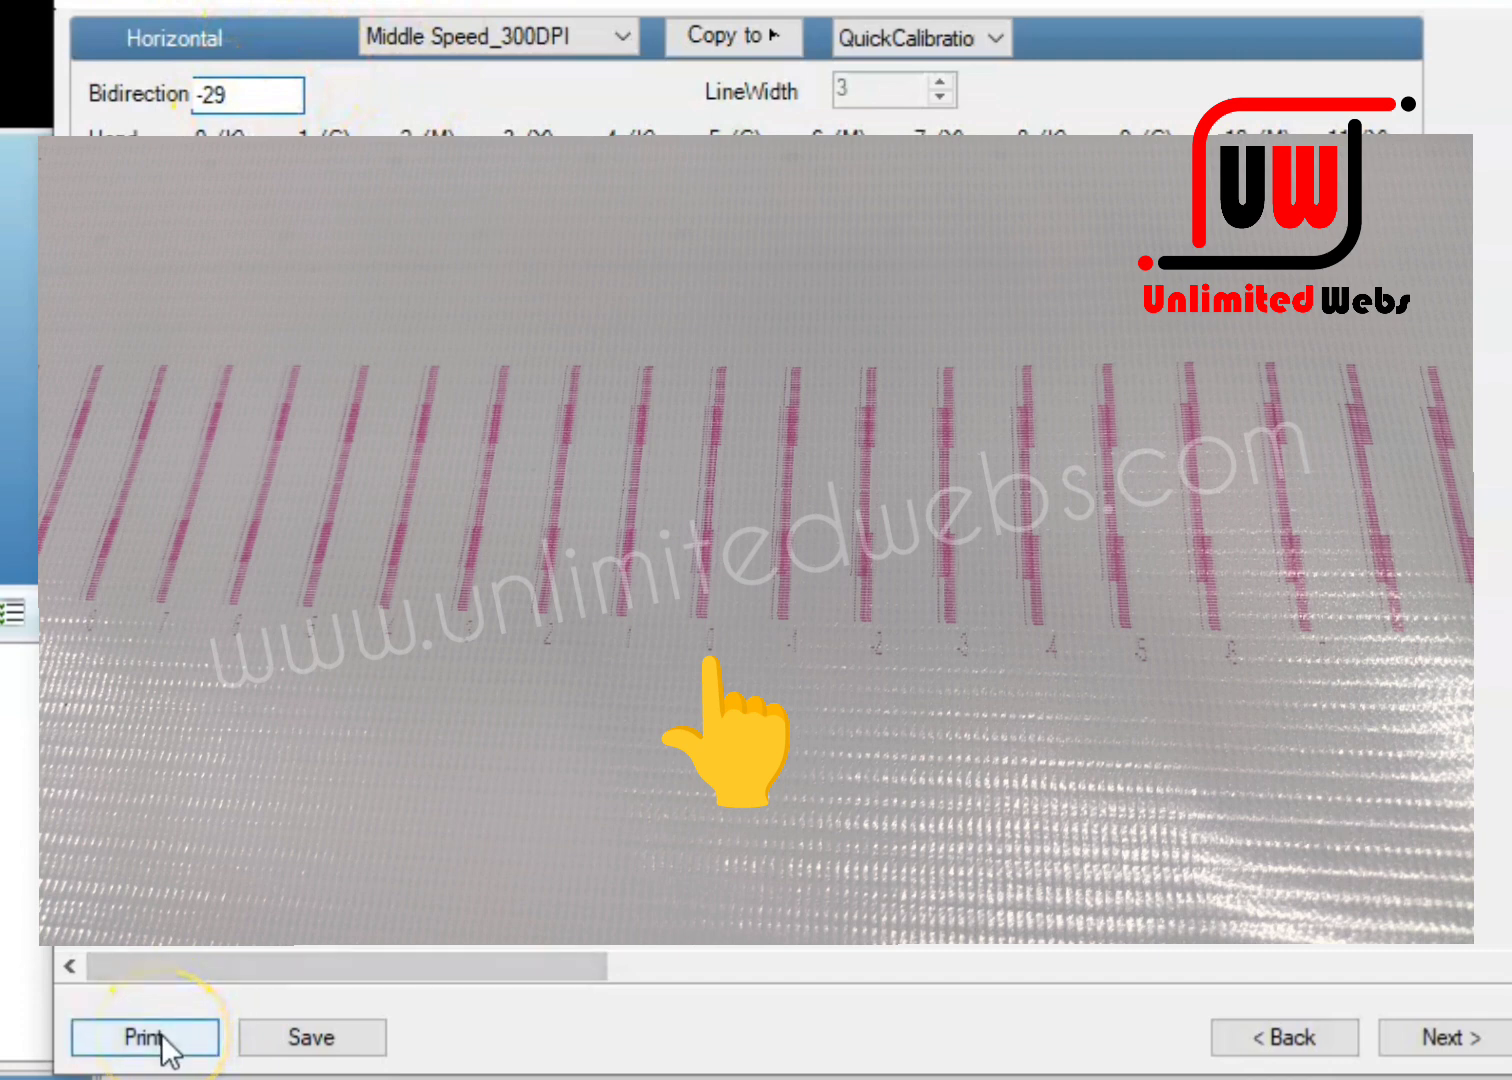
pyautogui.click(161, 1036)
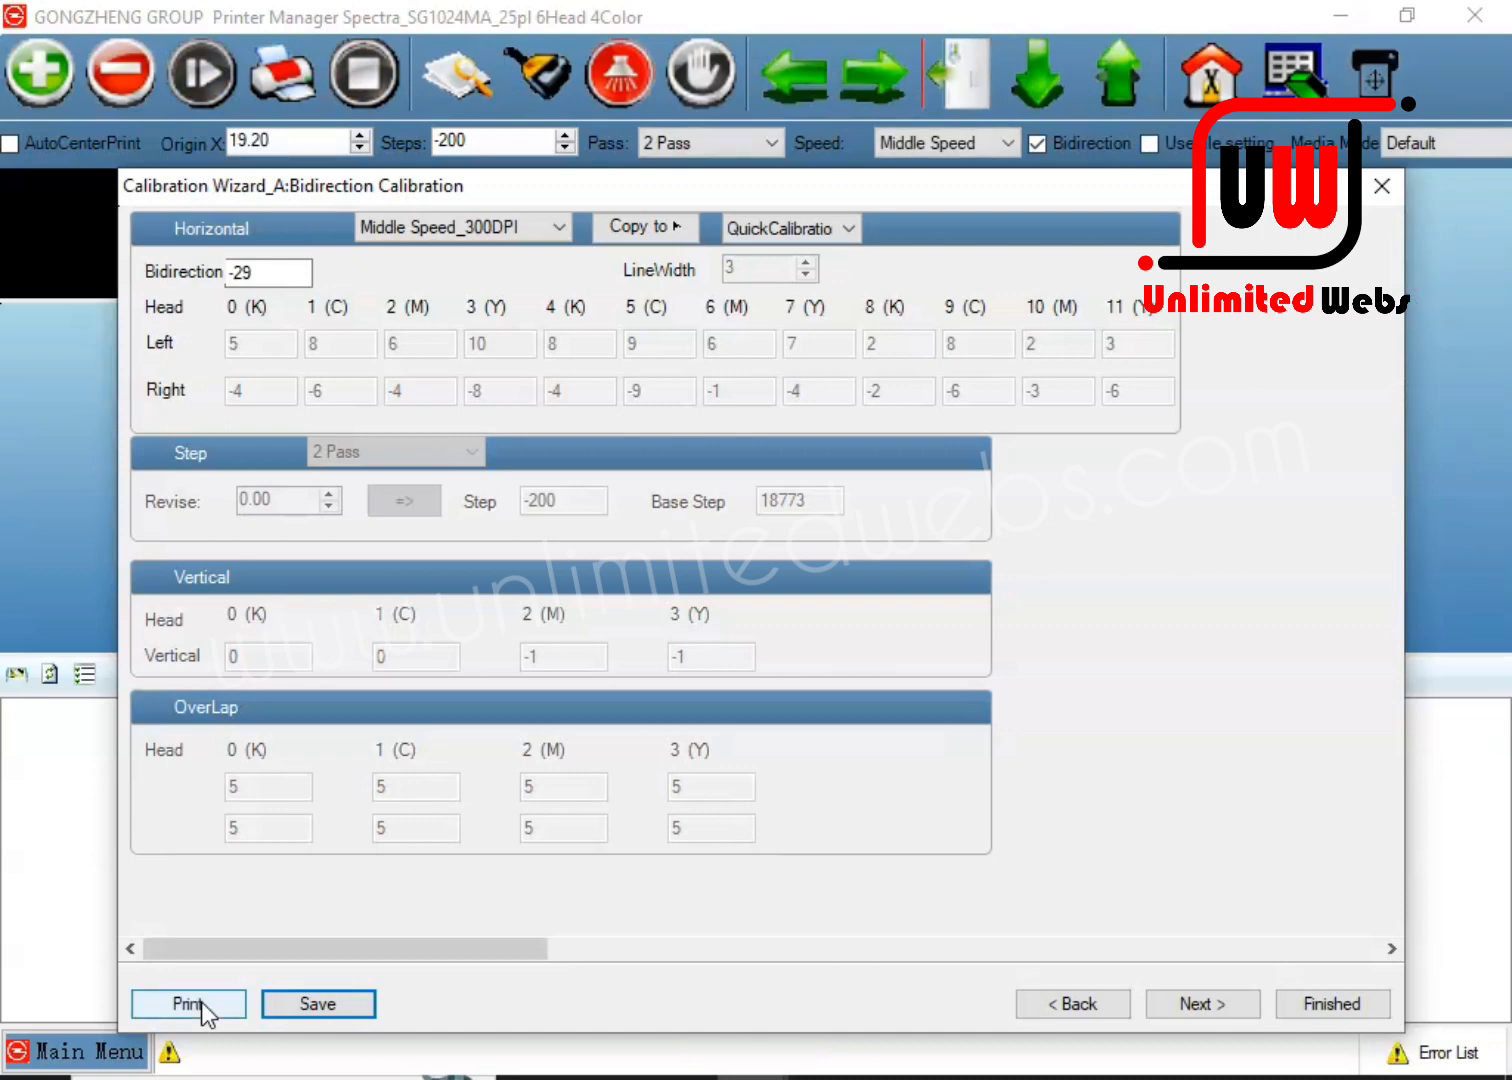
# Feed the media back, change Bidirection from -29 to -21, and continue to Left Calibration
pyautogui.click(1100, 75)
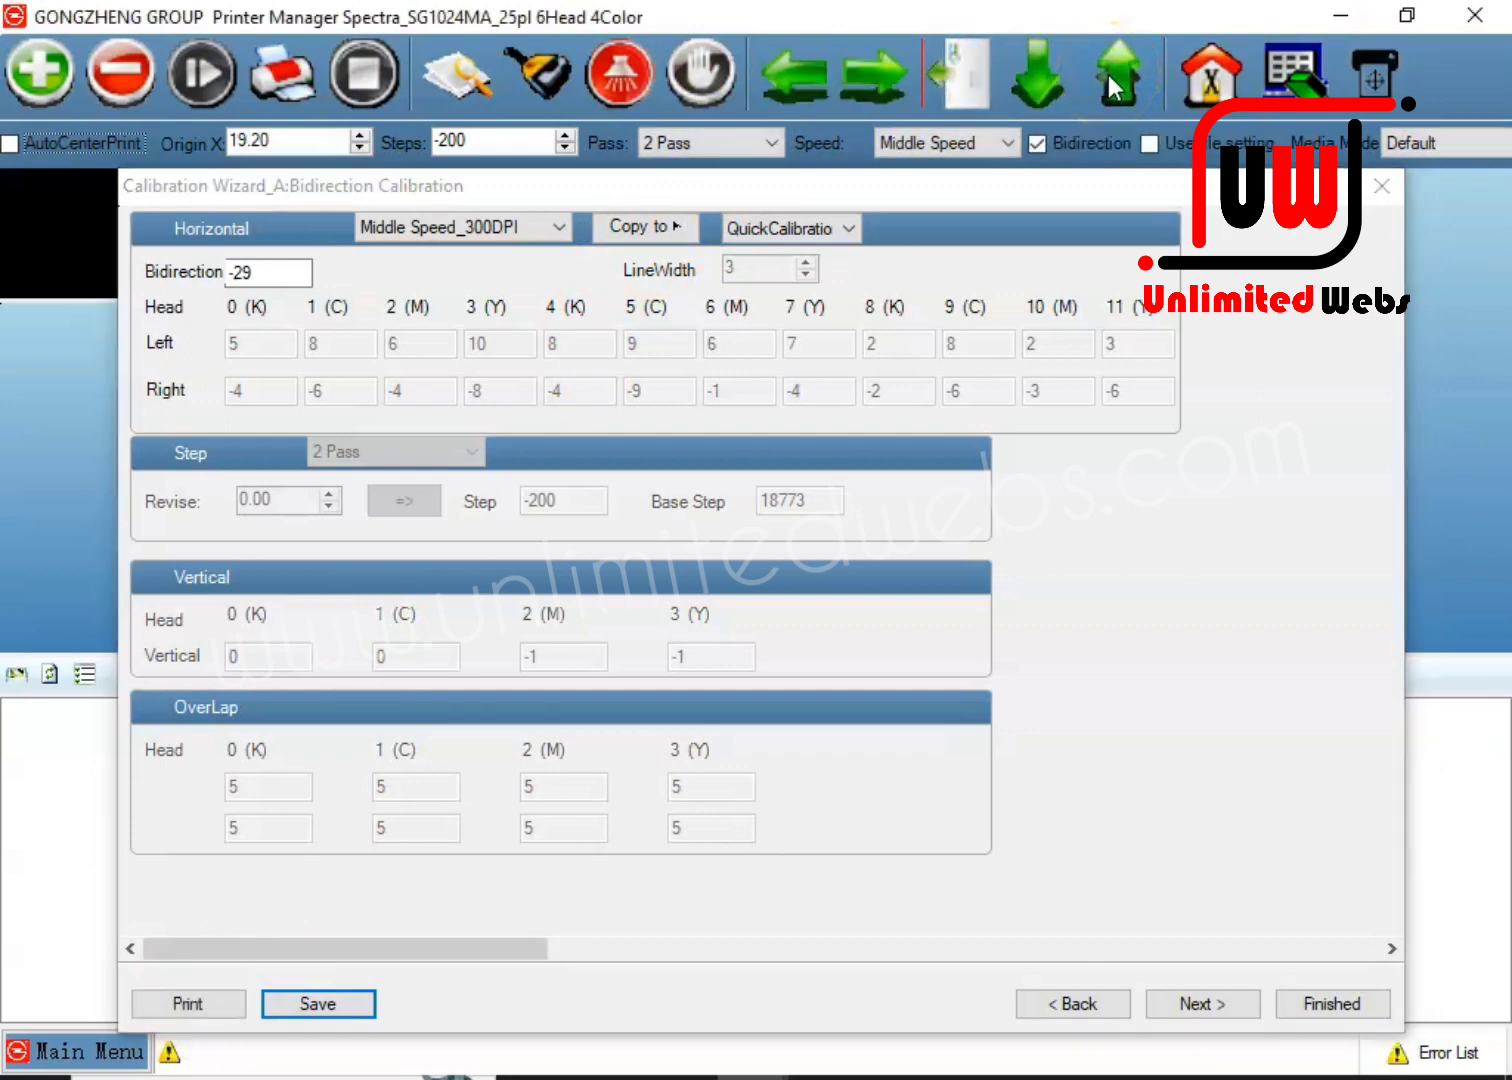
pyautogui.click(253, 271)
pyautogui.press('BackSpace')
pyautogui.write('1')
pyautogui.moveTo(256, 272); pyautogui.dragTo(230, 280)
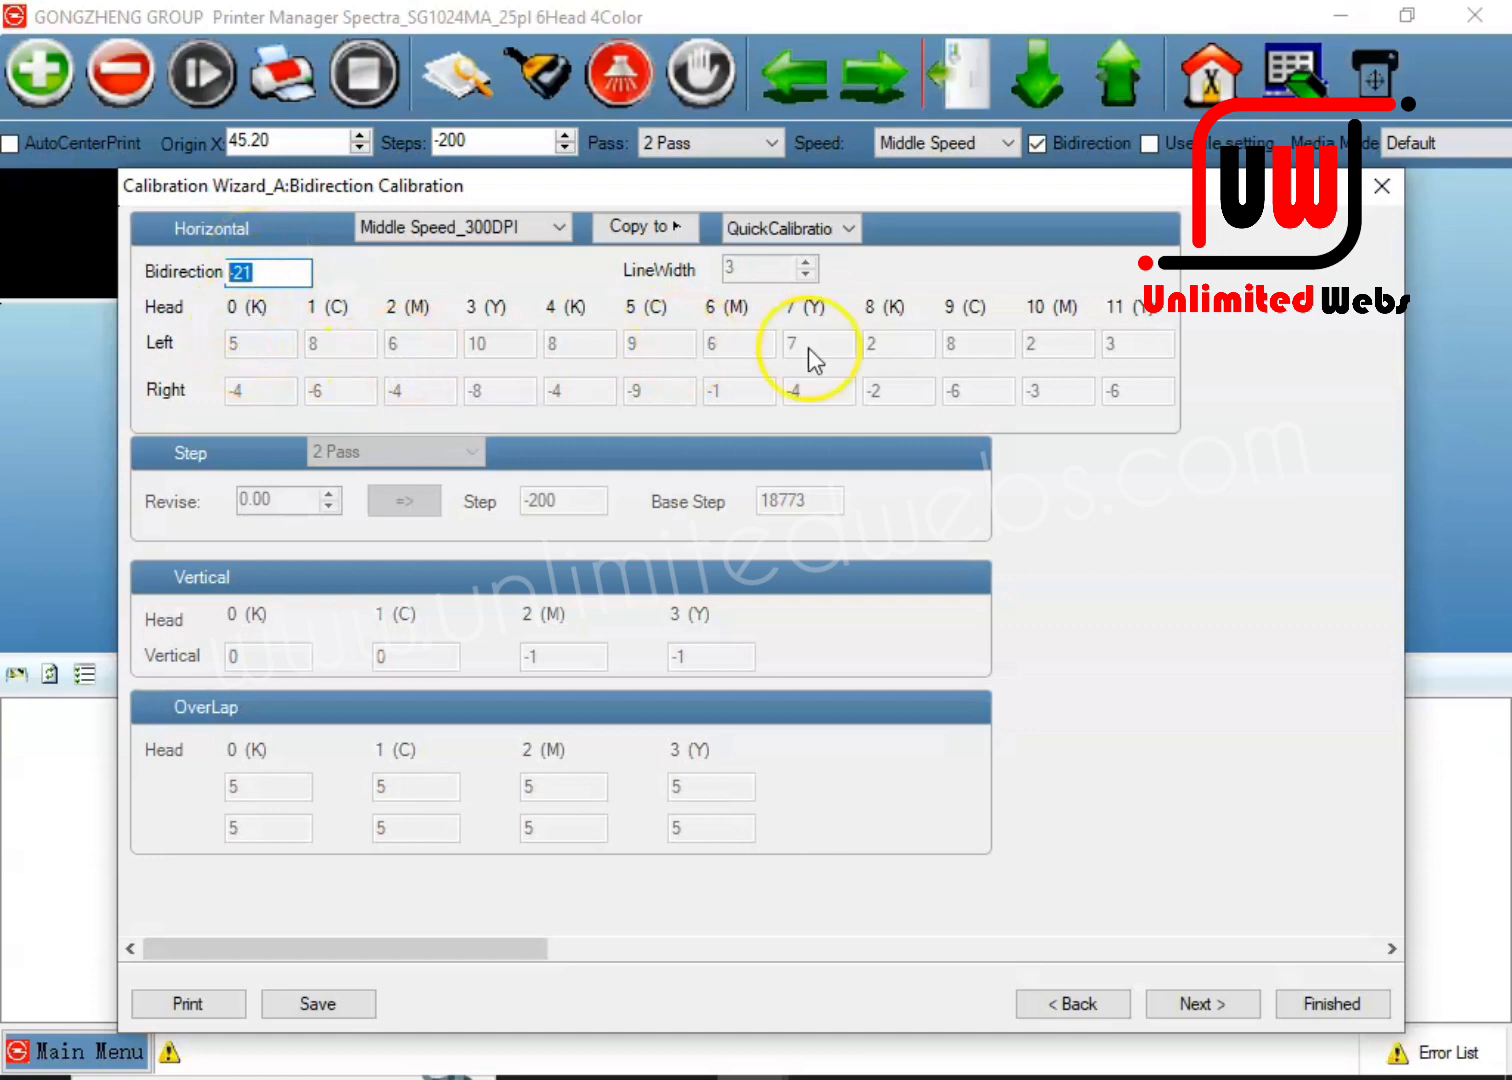
pyautogui.click(1205, 1002)
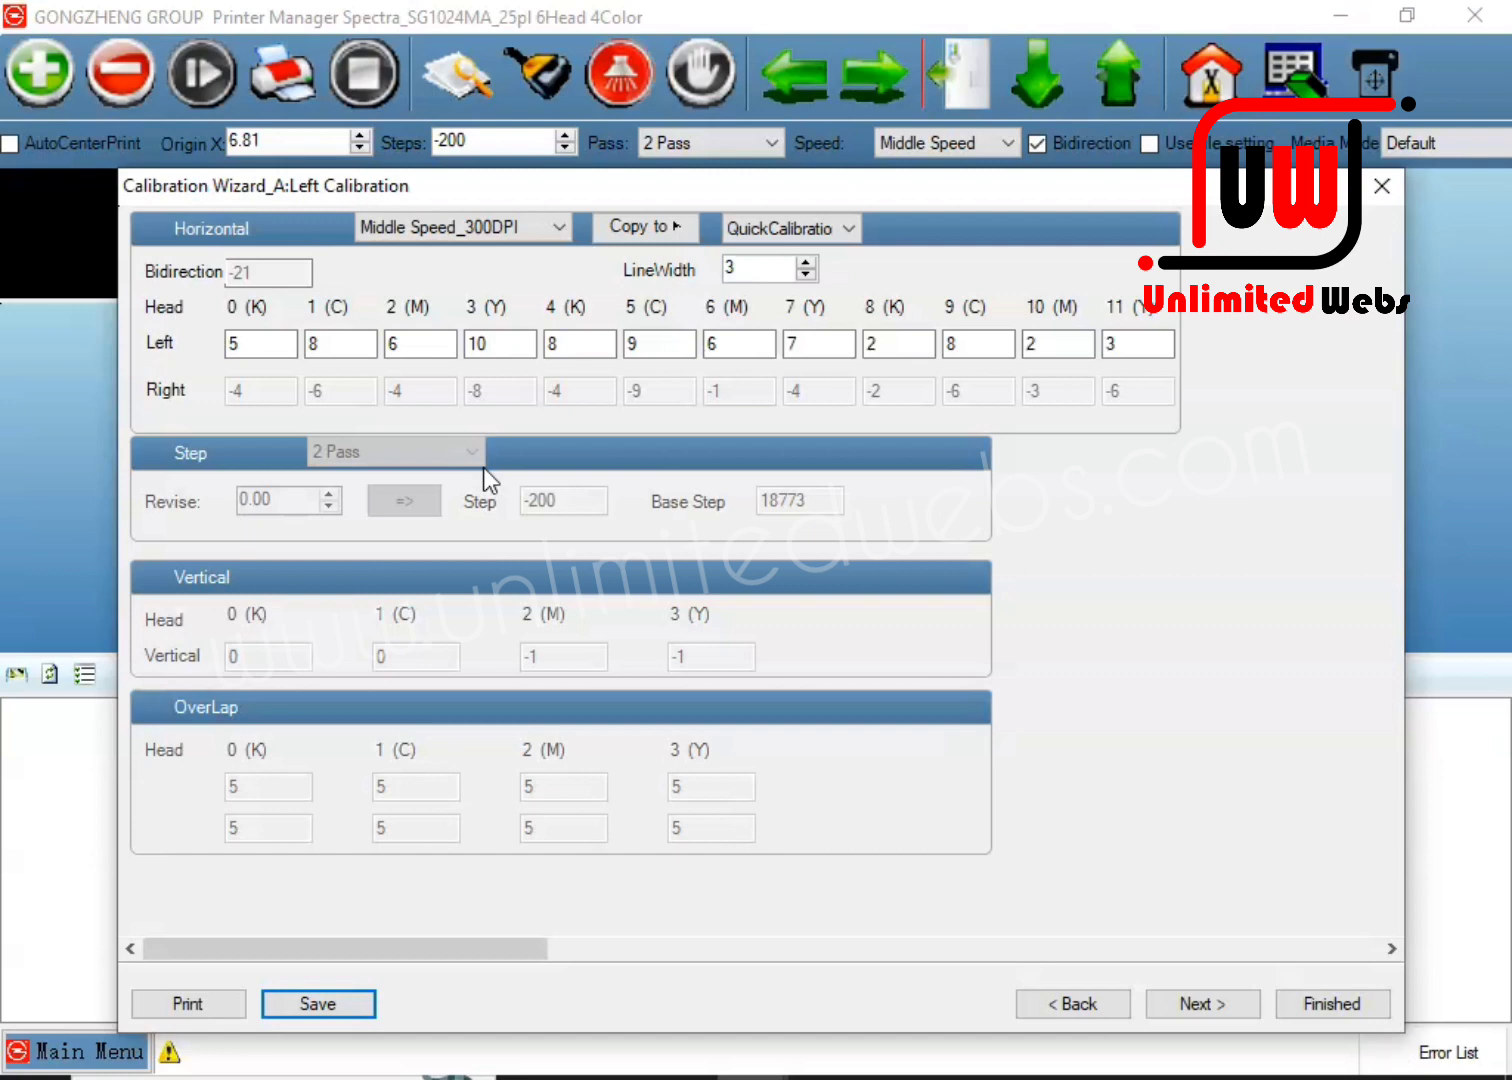
# Move from Left to Right Calibration and print the right calibration pattern
pyautogui.click(186, 1003)
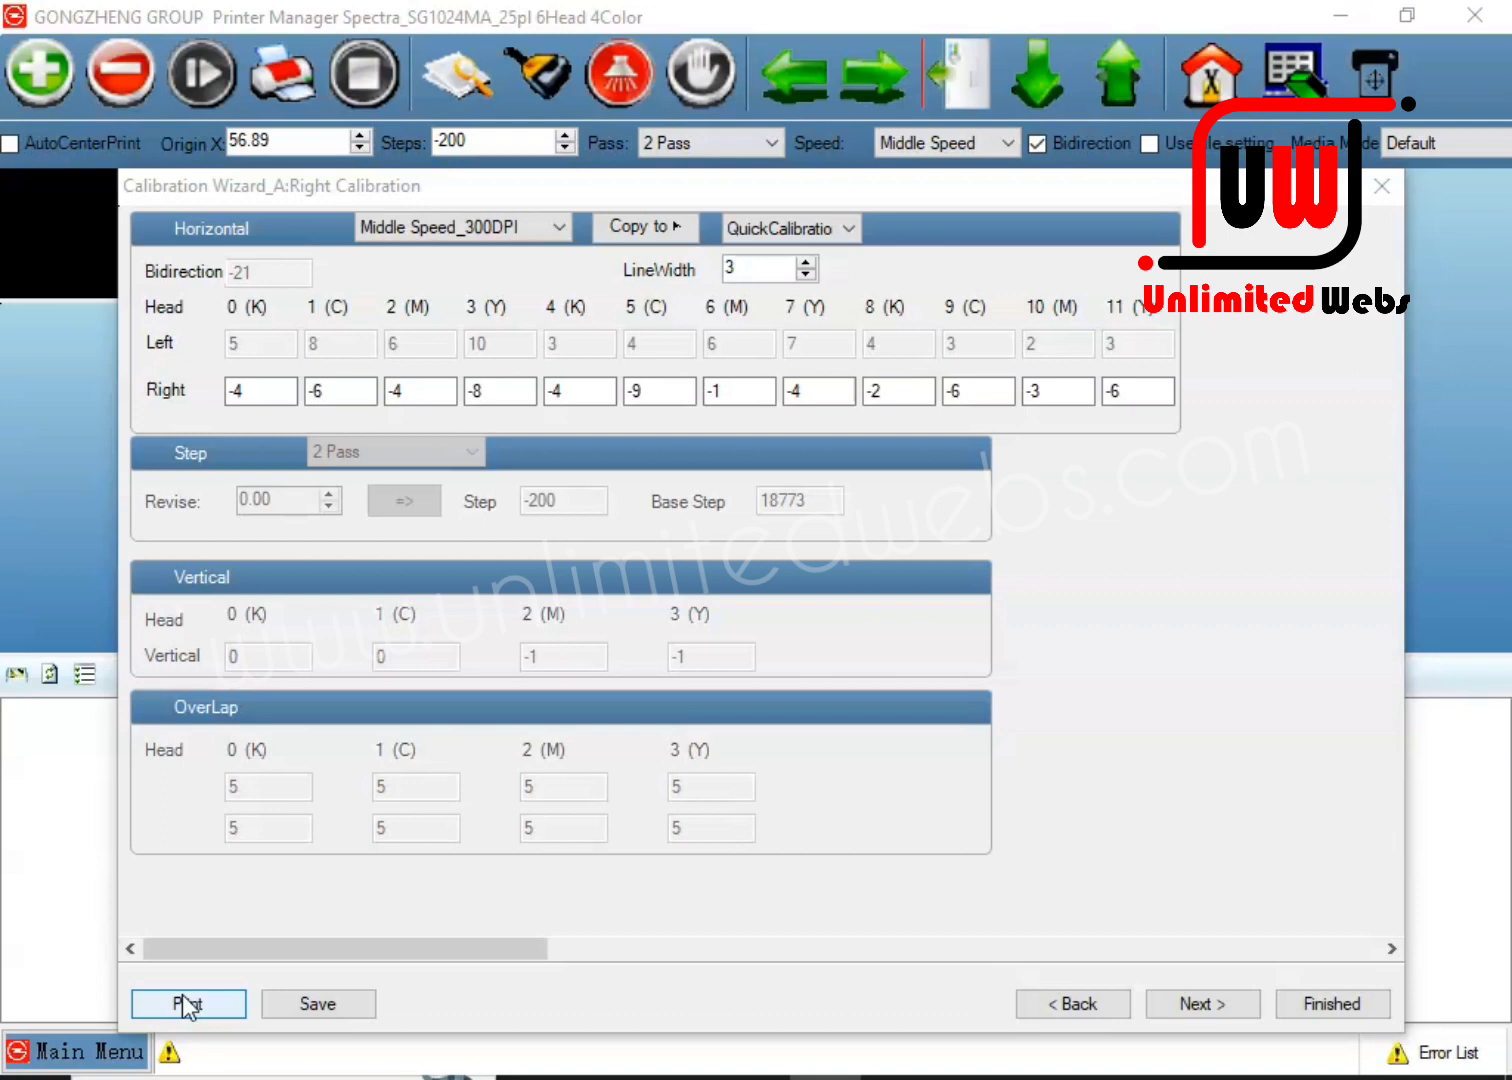
pyautogui.click(185, 1005)
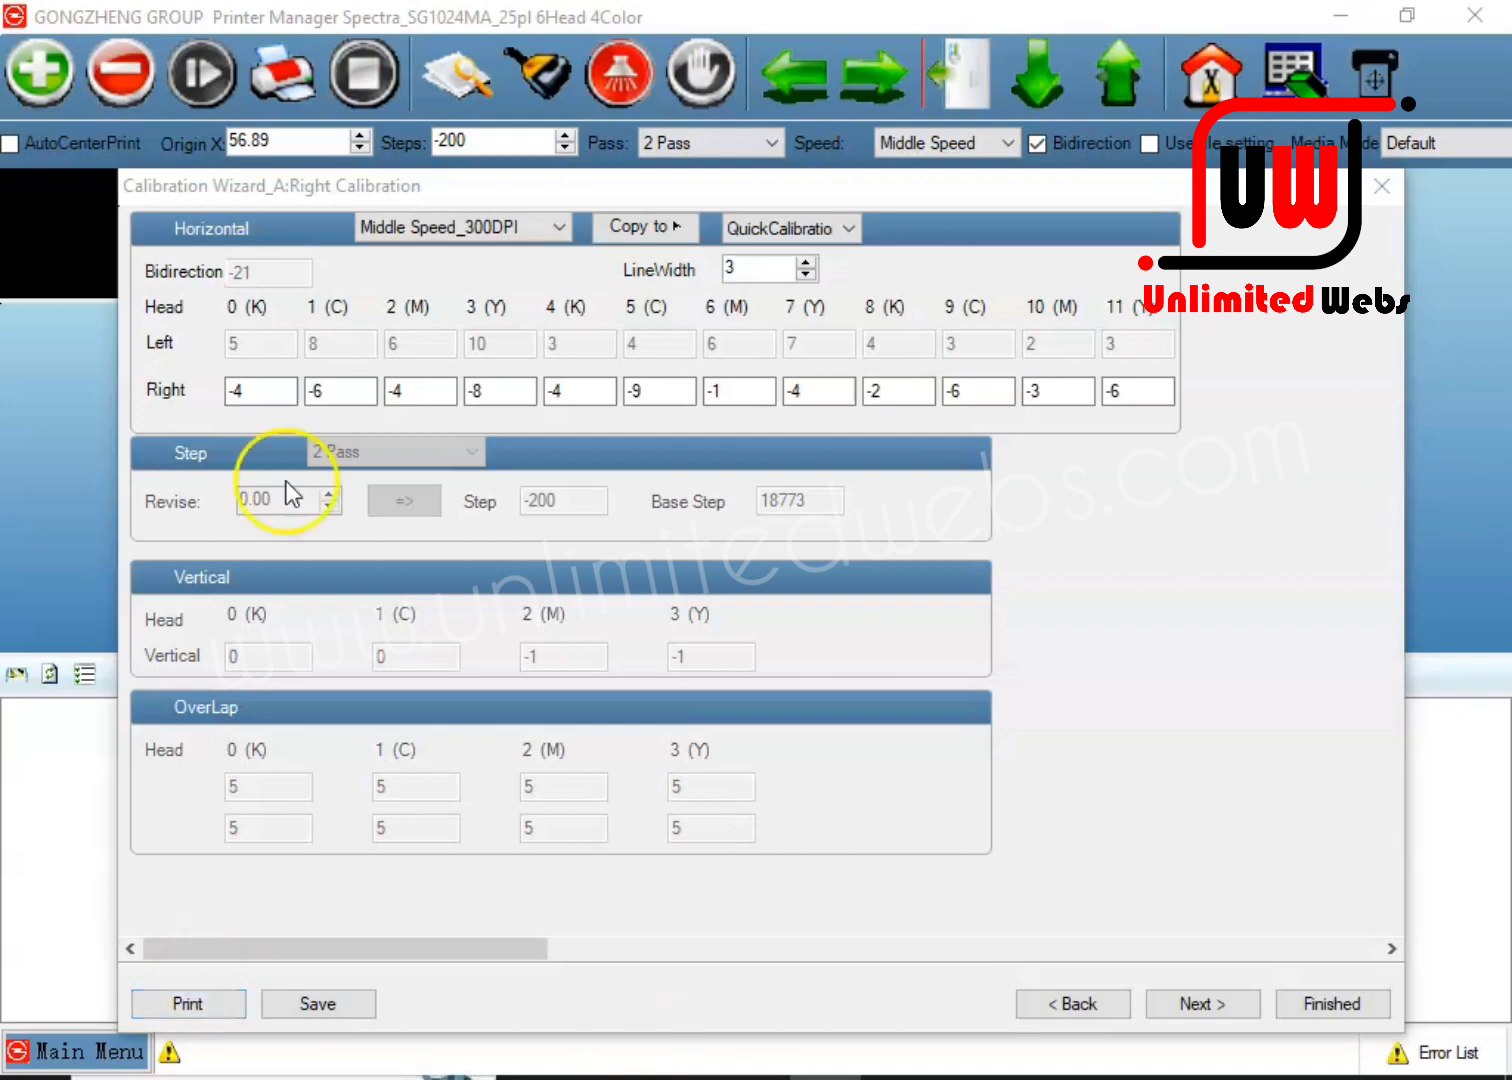
pyautogui.click(180, 1003)
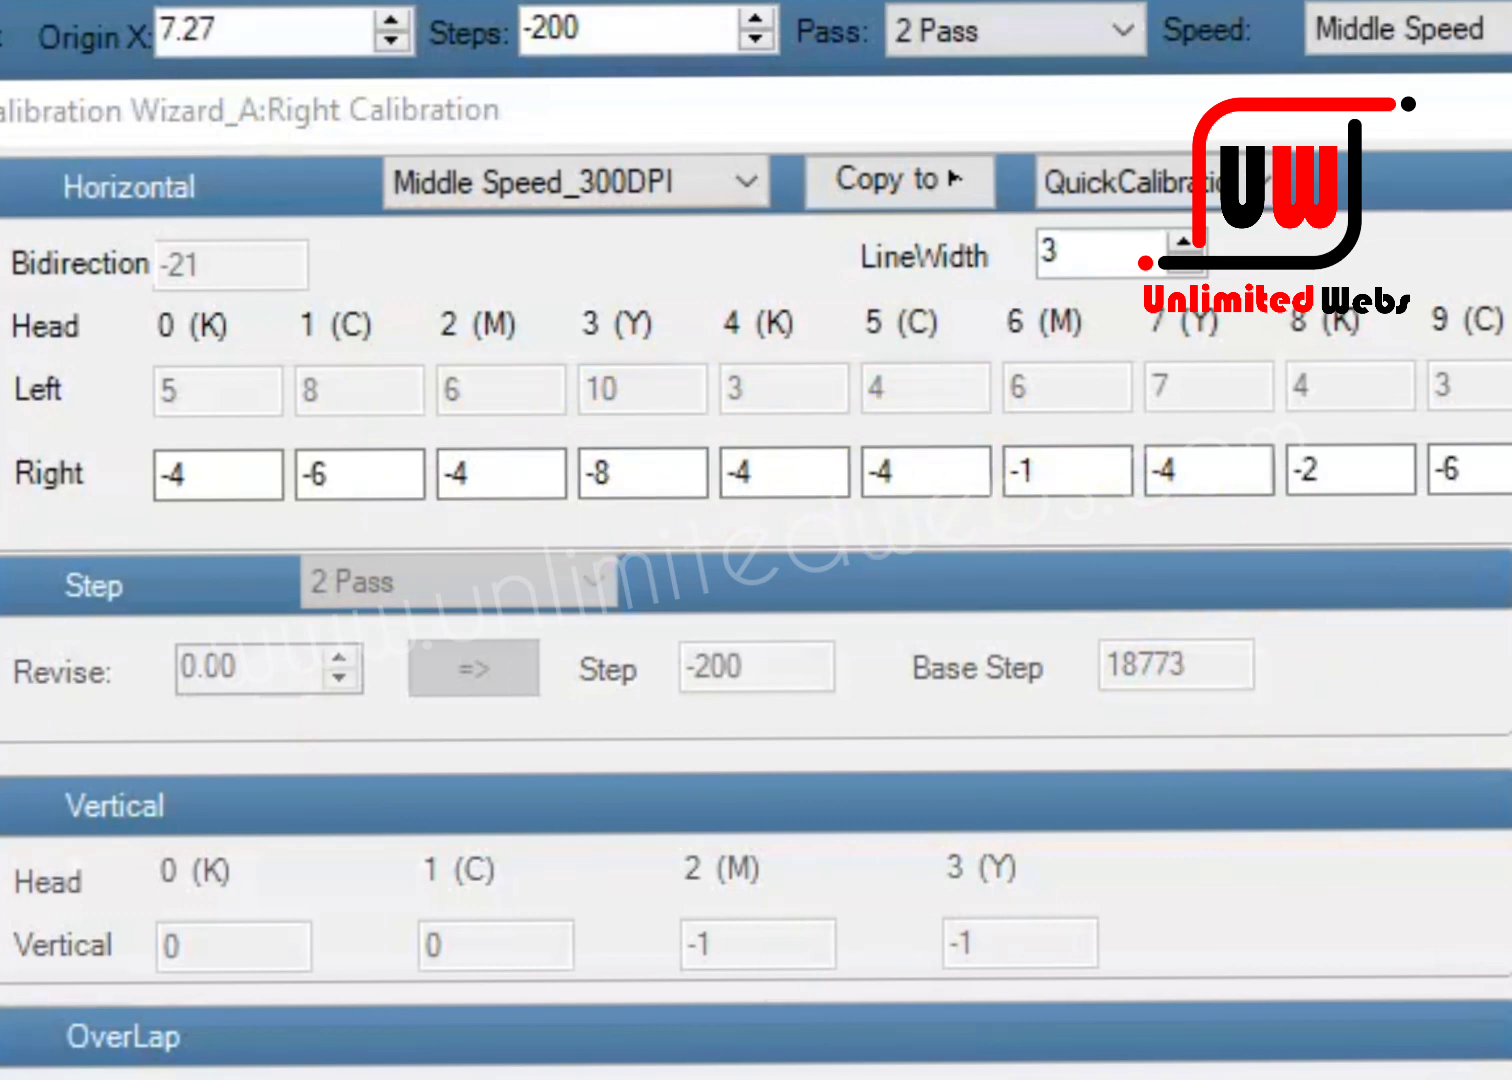
# Try 1 Pass and 2 Pass in Step Calibration, inspecting Step -200 and Base Step 18773
pyautogui.click(449, 598)
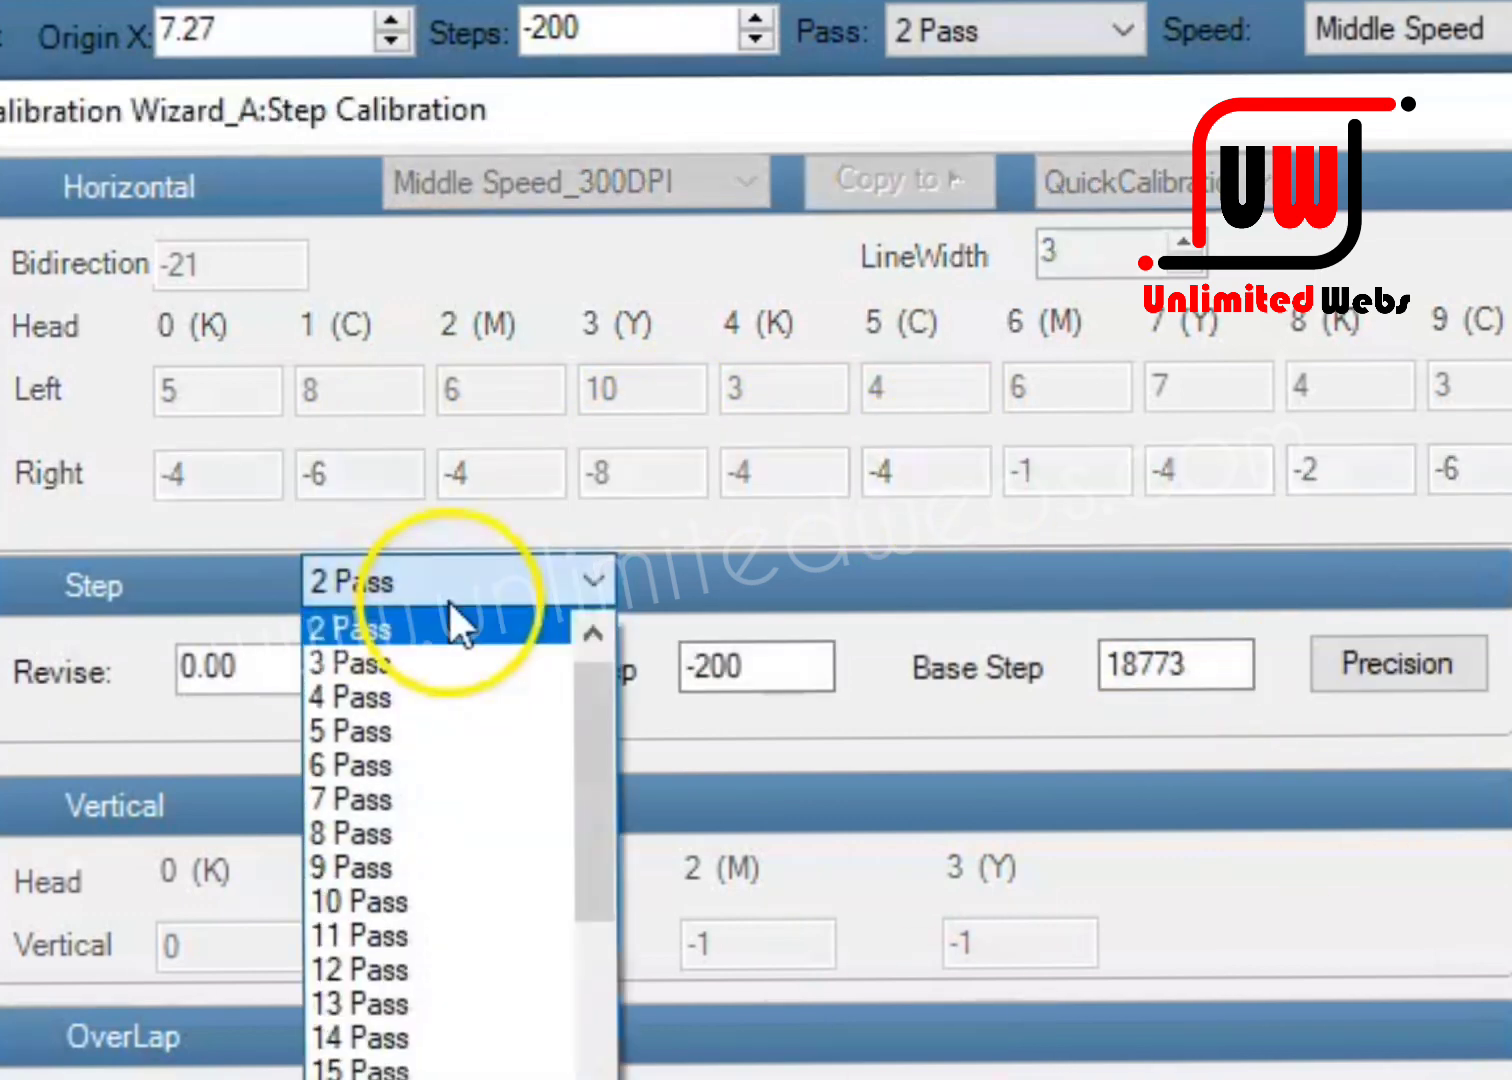
pyautogui.click(584, 634)
pyautogui.click(465, 620)
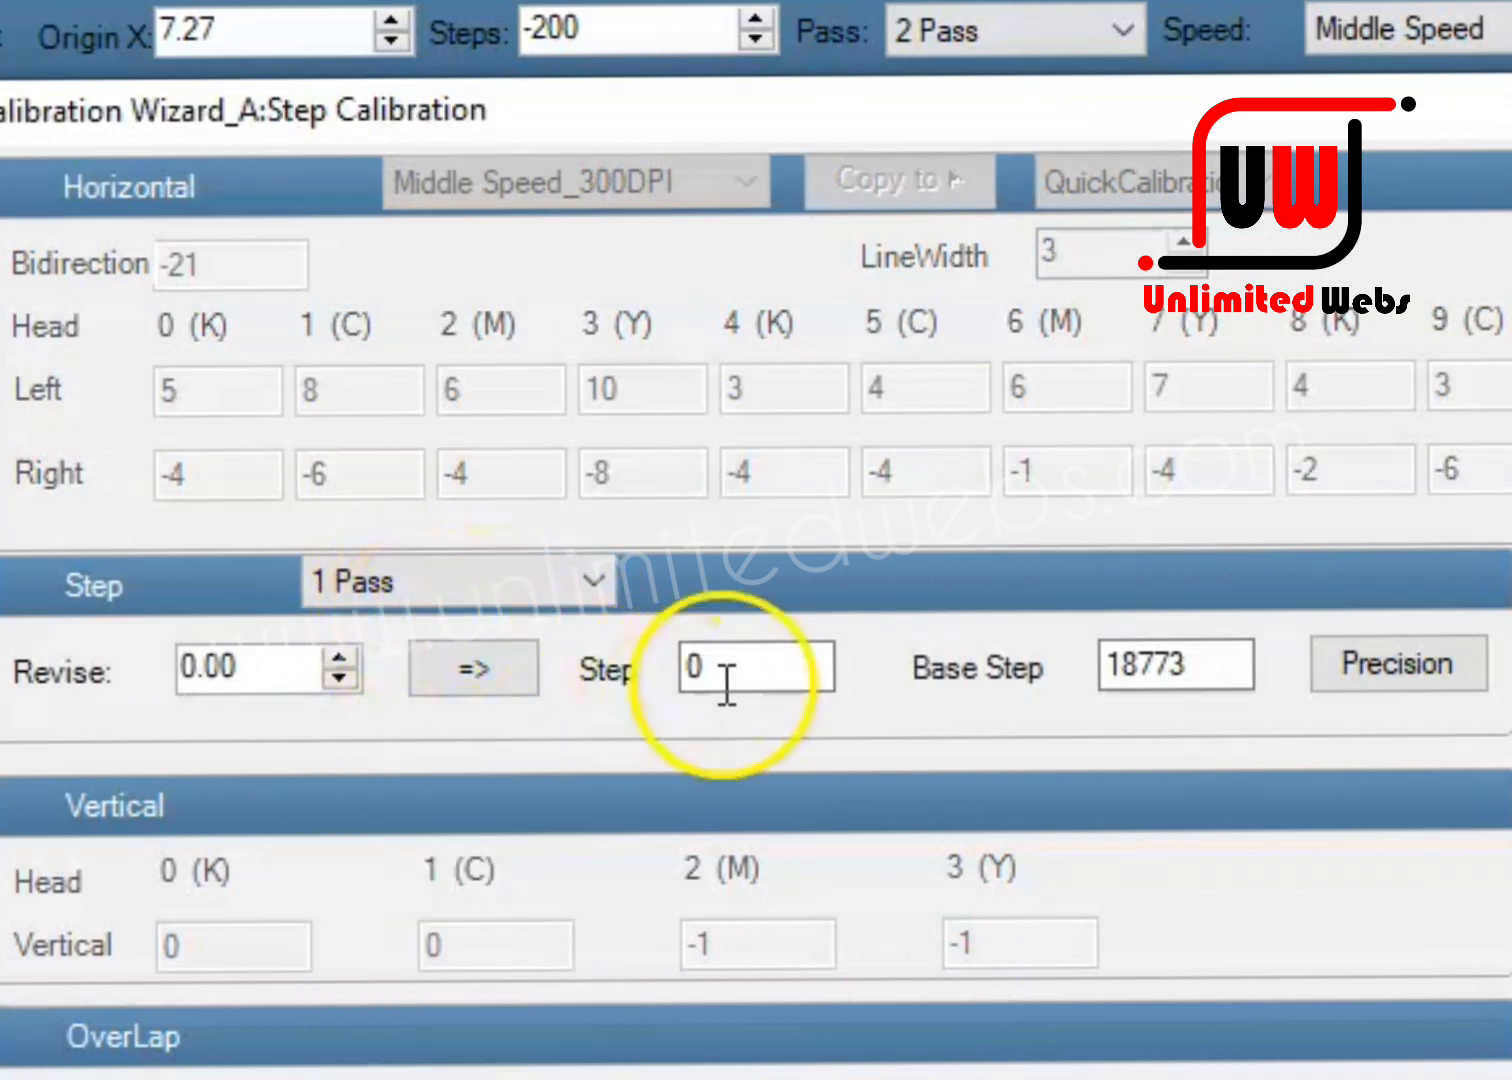
pyautogui.click(591, 601)
pyautogui.click(437, 662)
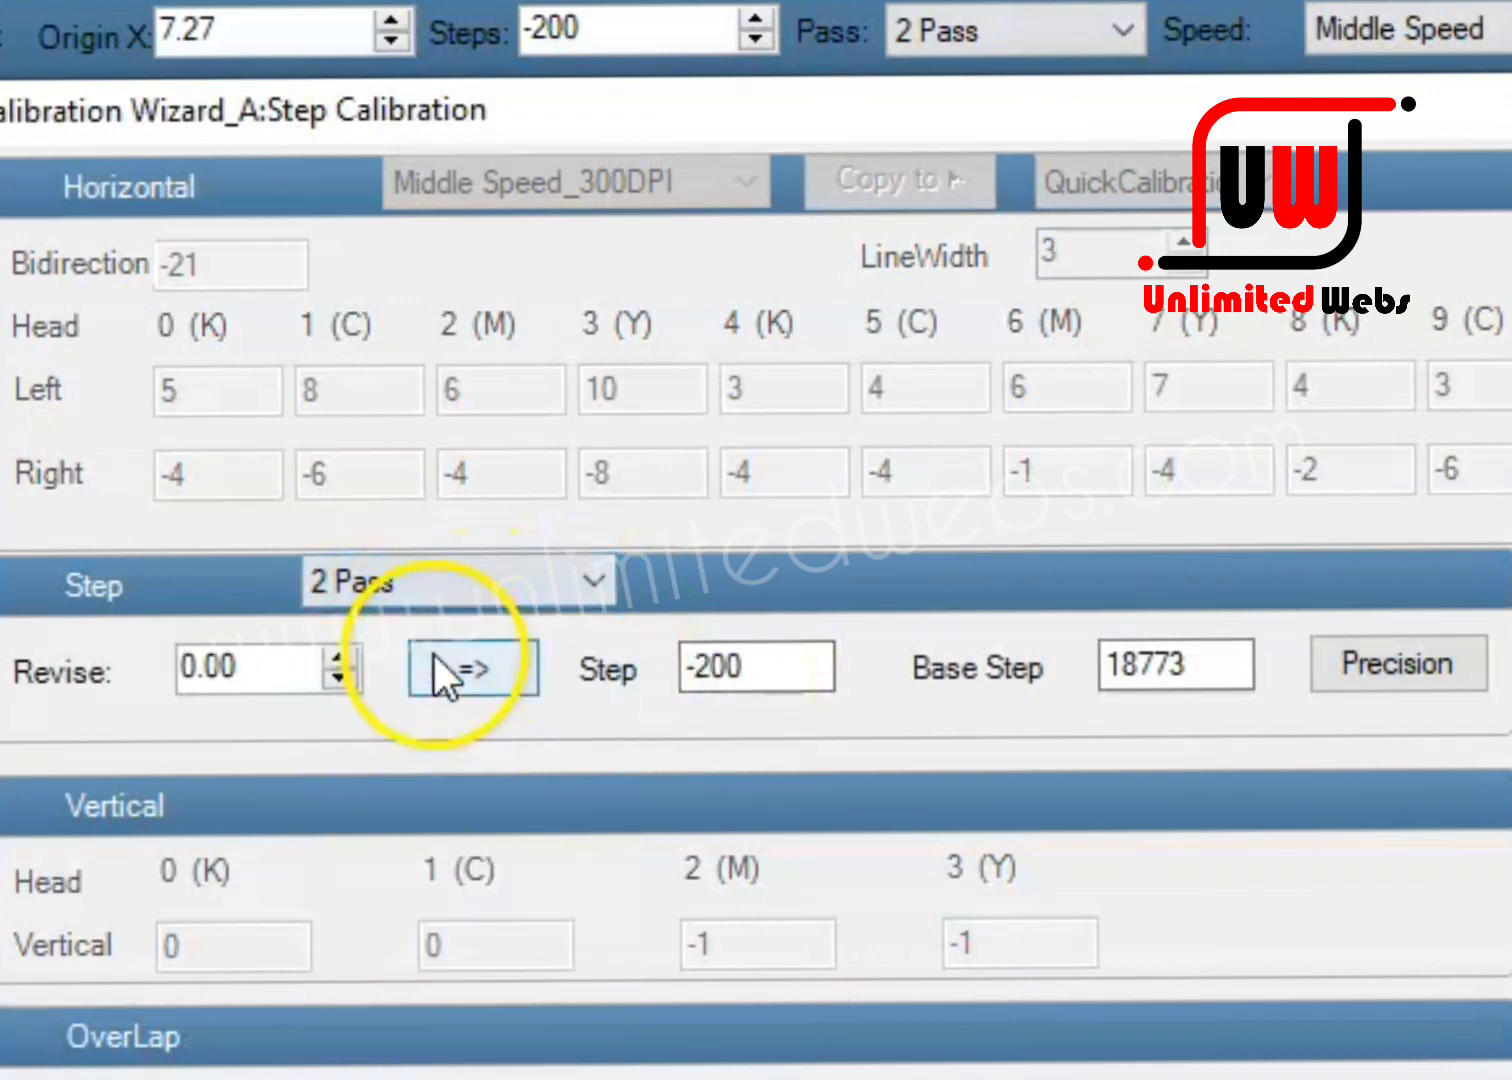
pyautogui.moveTo(742, 668); pyautogui.dragTo(615, 698)
pyautogui.moveTo(624, 34); pyautogui.dragTo(498, 56)
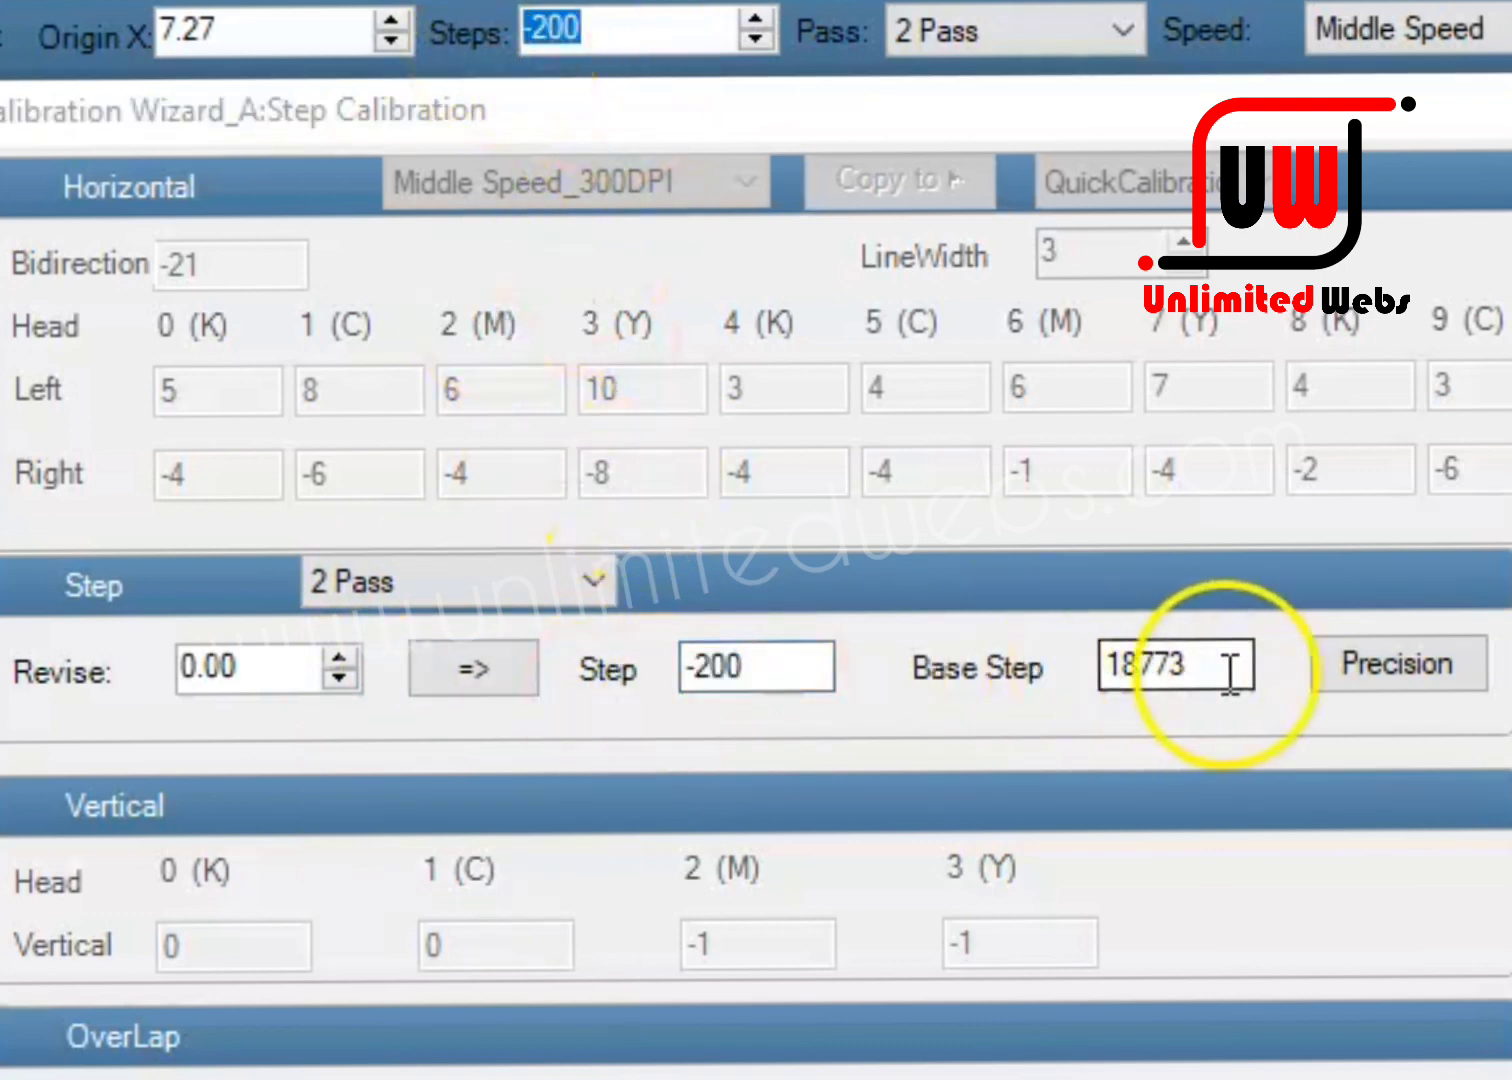
pyautogui.moveTo(1232, 665); pyautogui.dragTo(1114, 699)
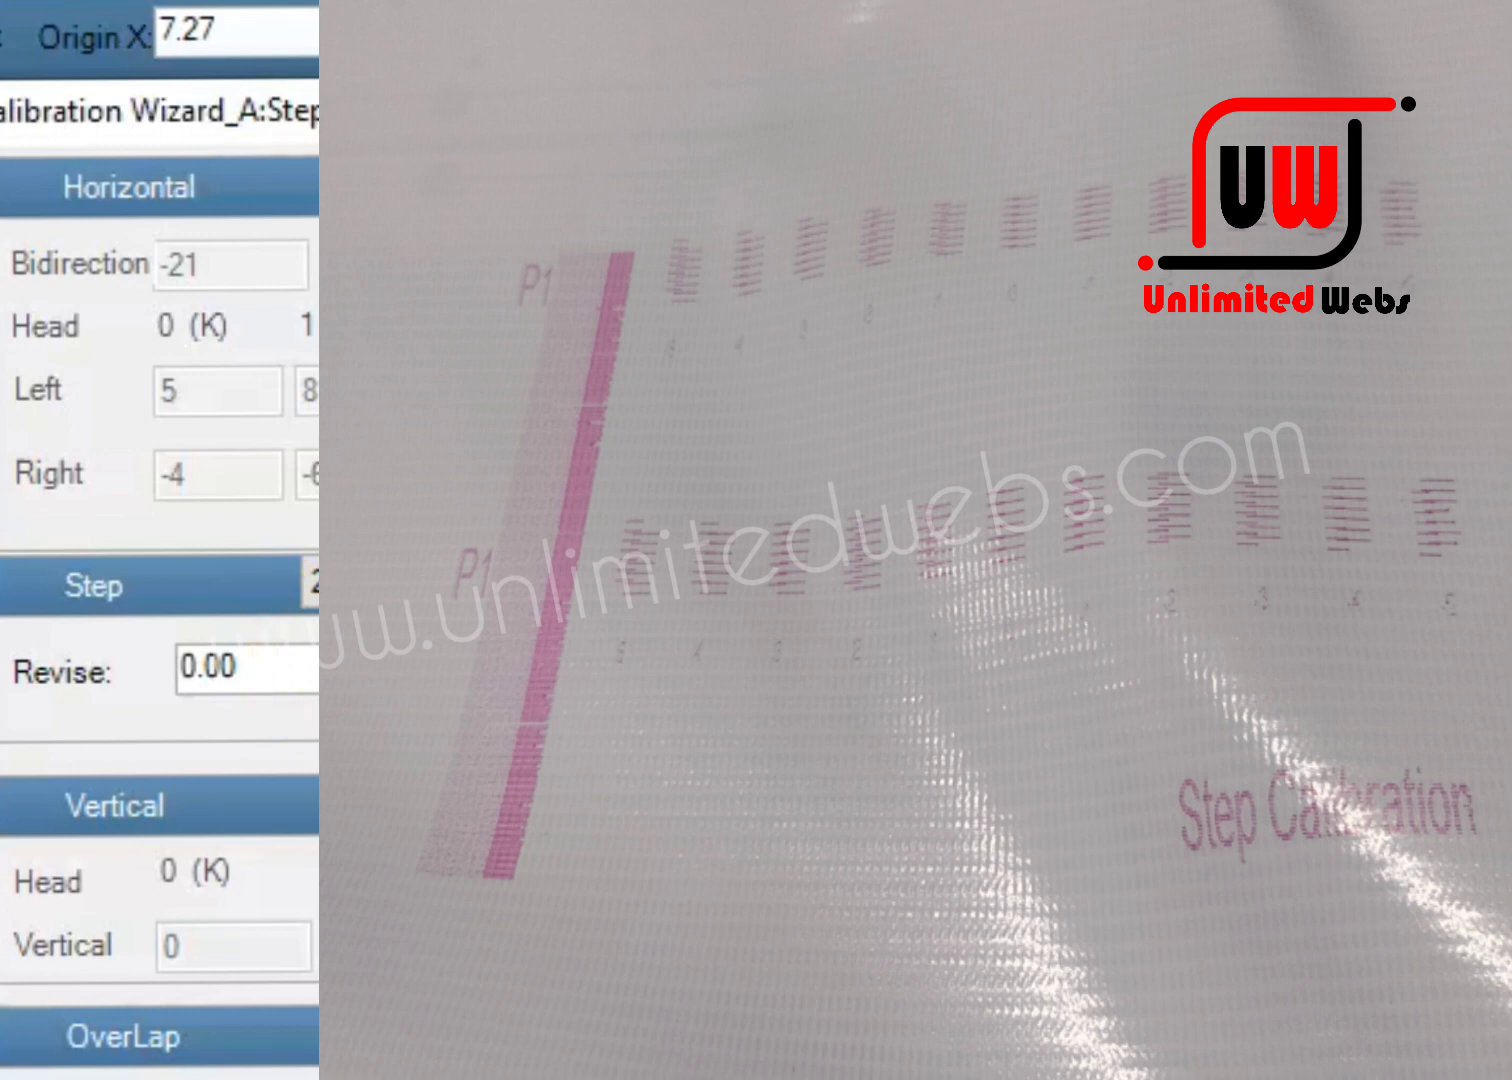
# Set Step Calibration to 1 Pass with revise correction, print the step pattern, and continue
pyautogui.click(310, 585)
pyautogui.click(523, 630)
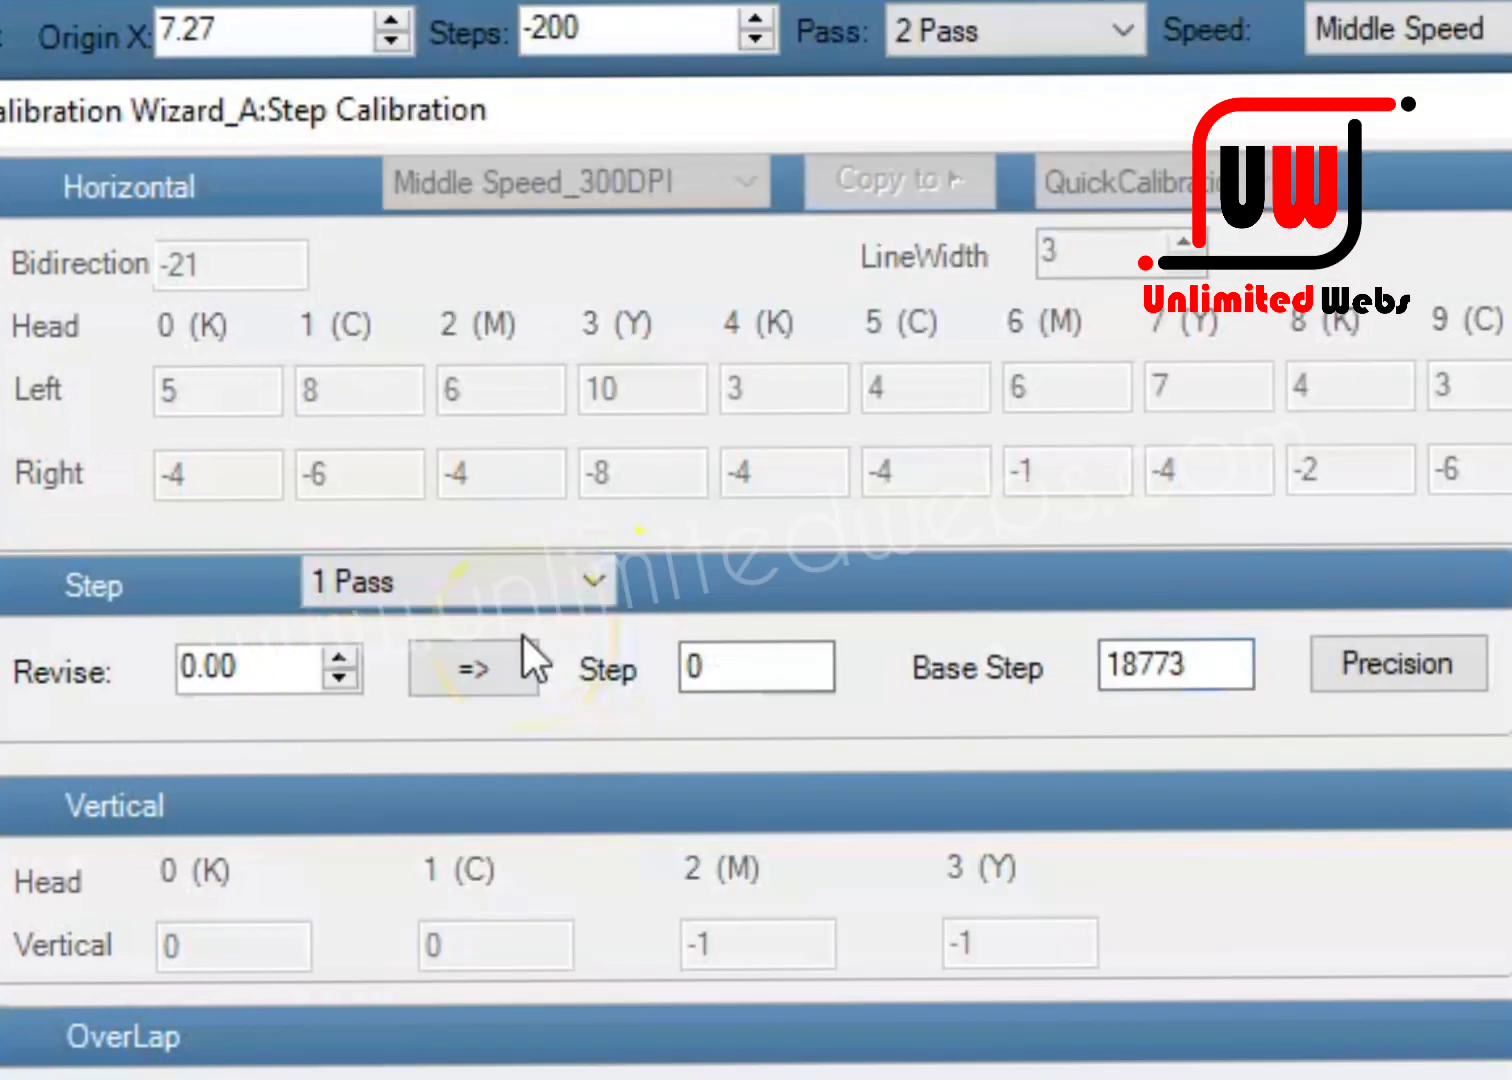
pyautogui.click(523, 641)
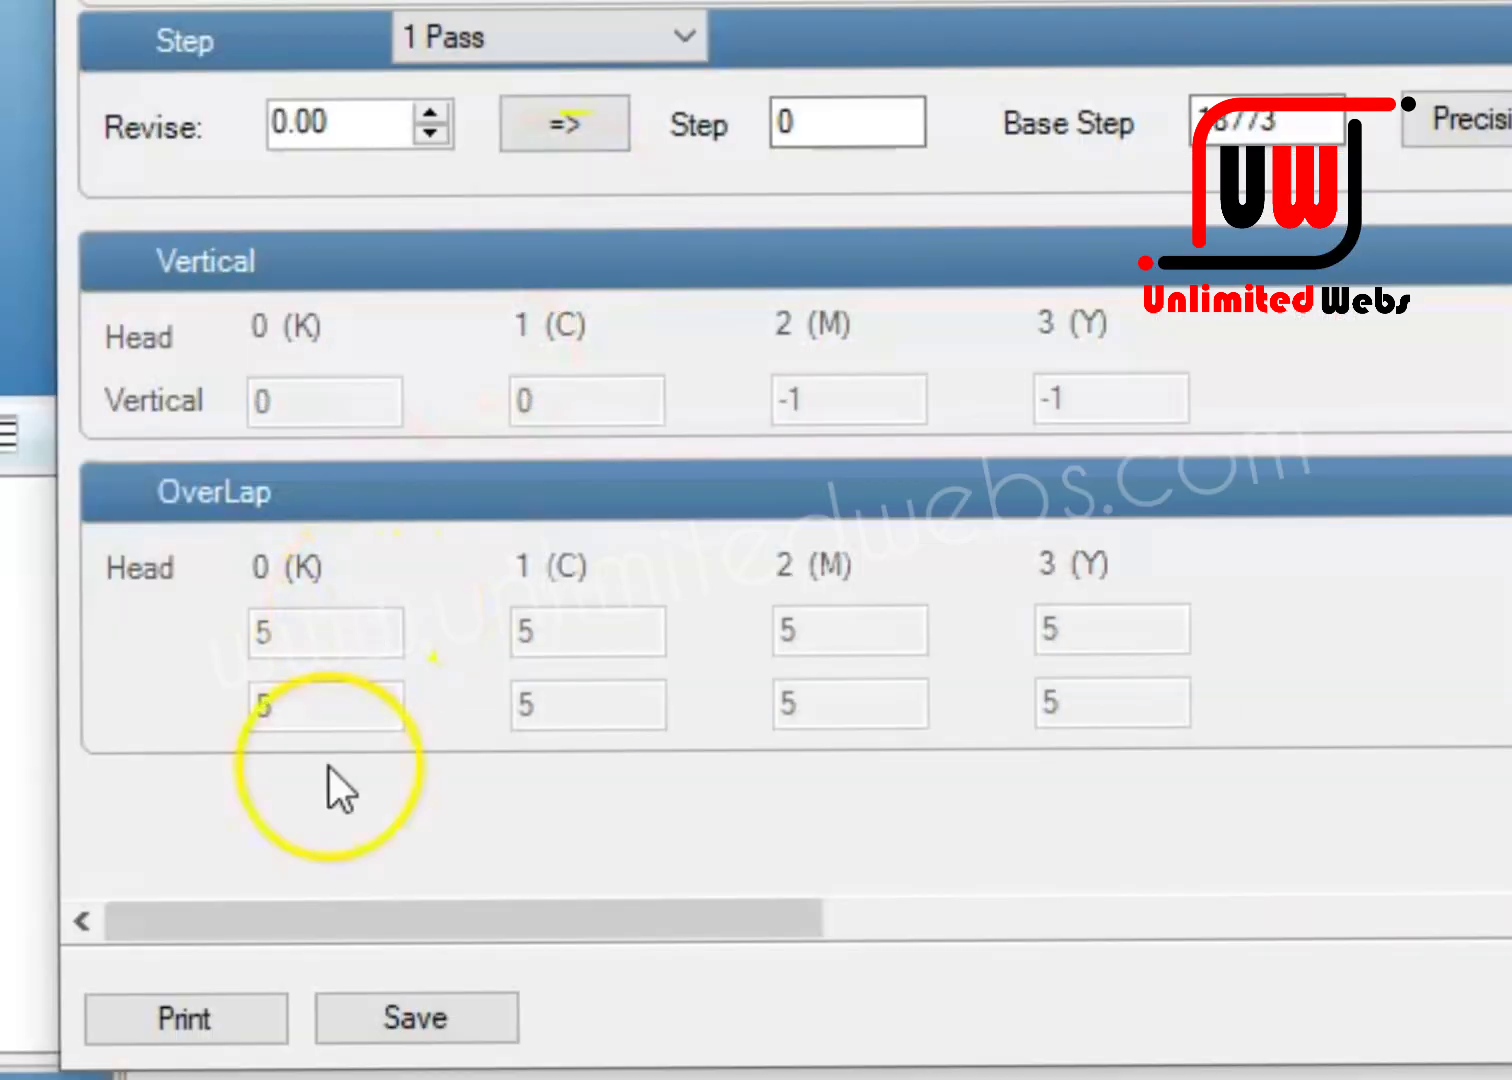
pyautogui.click(263, 1030)
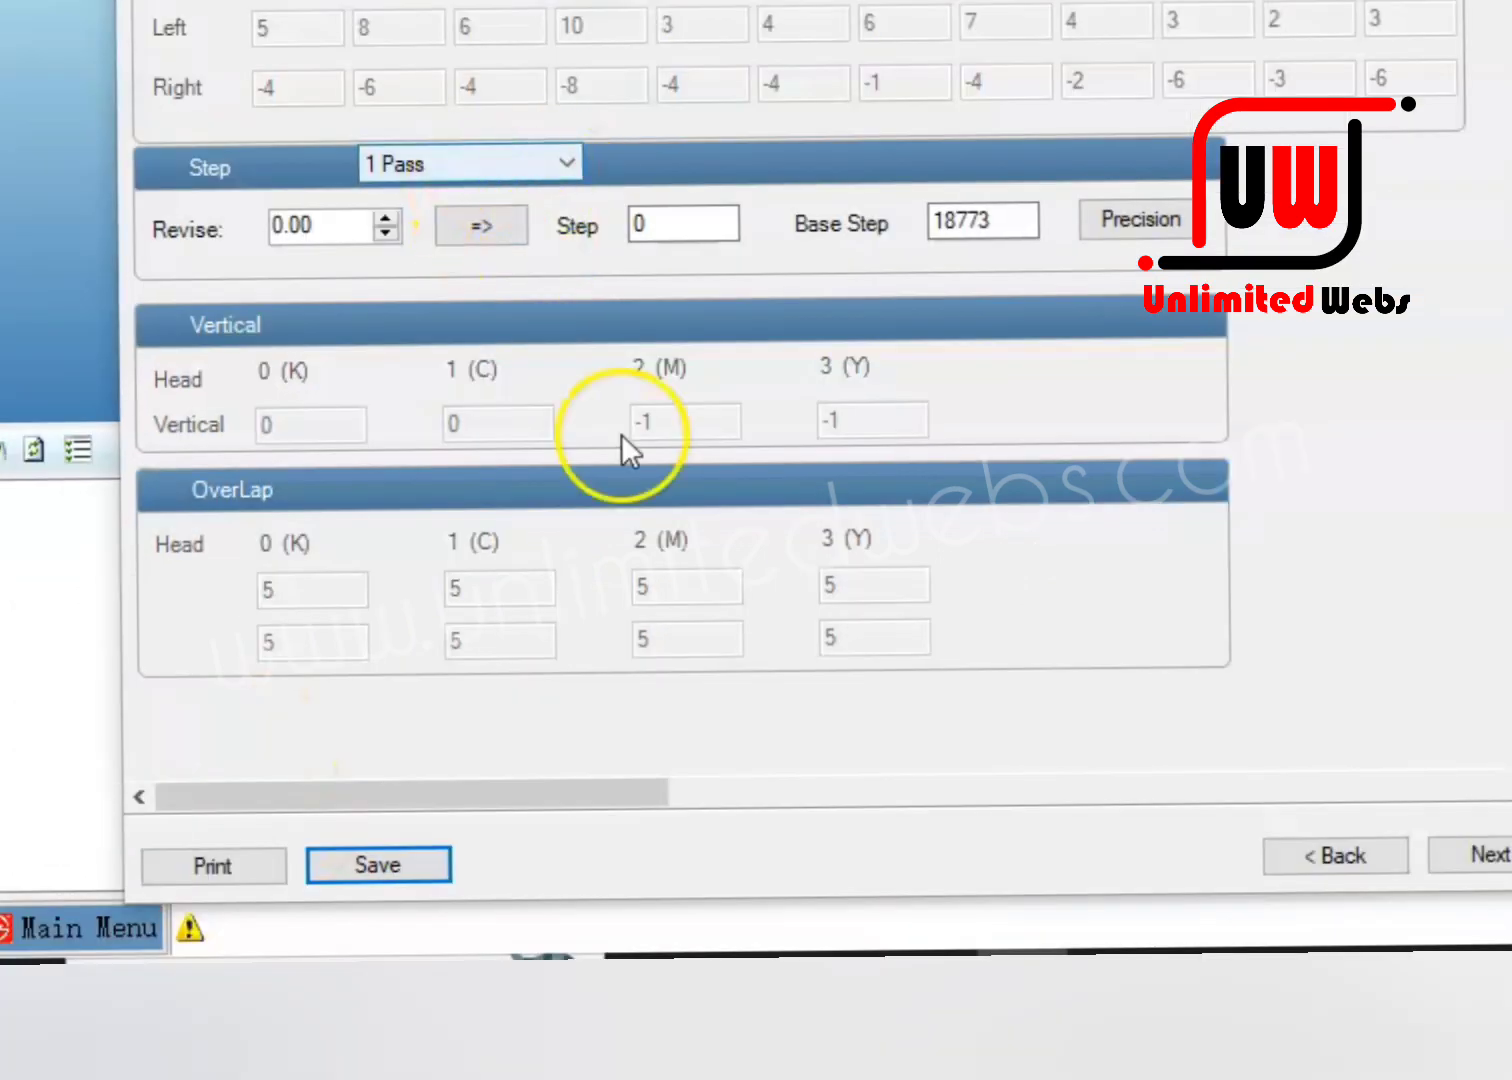
pyautogui.click(1485, 860)
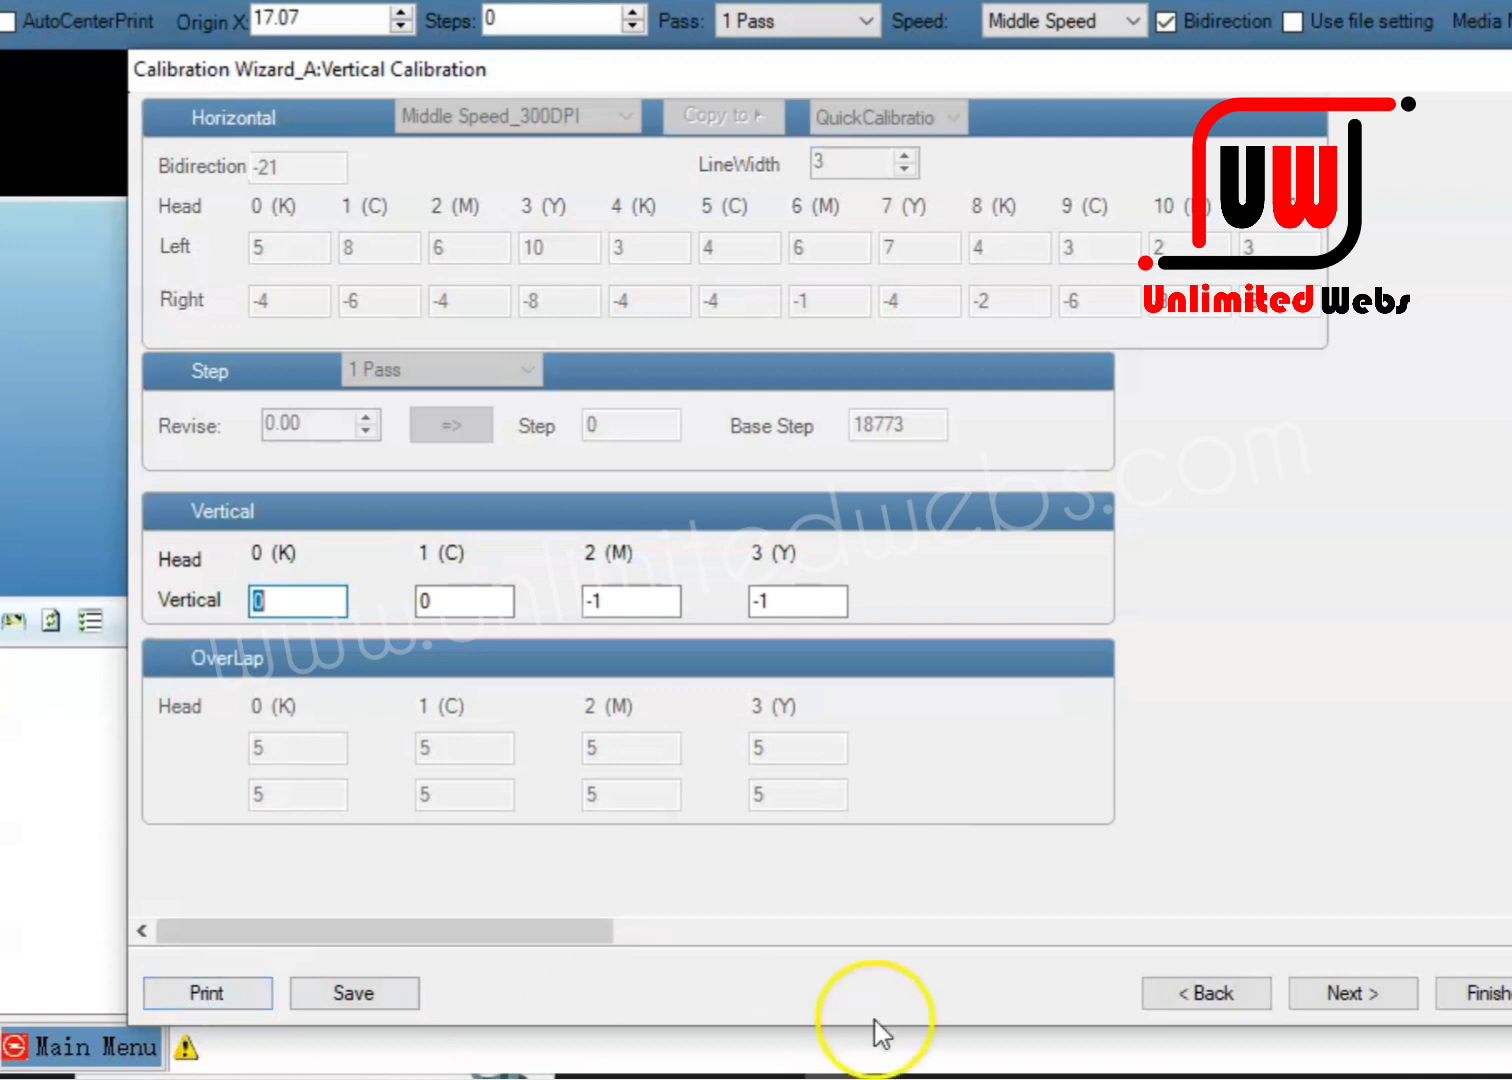
# Pass through Vertical and Overlap Calibration unchanged and finish the wizard
pyautogui.click(1358, 1000)
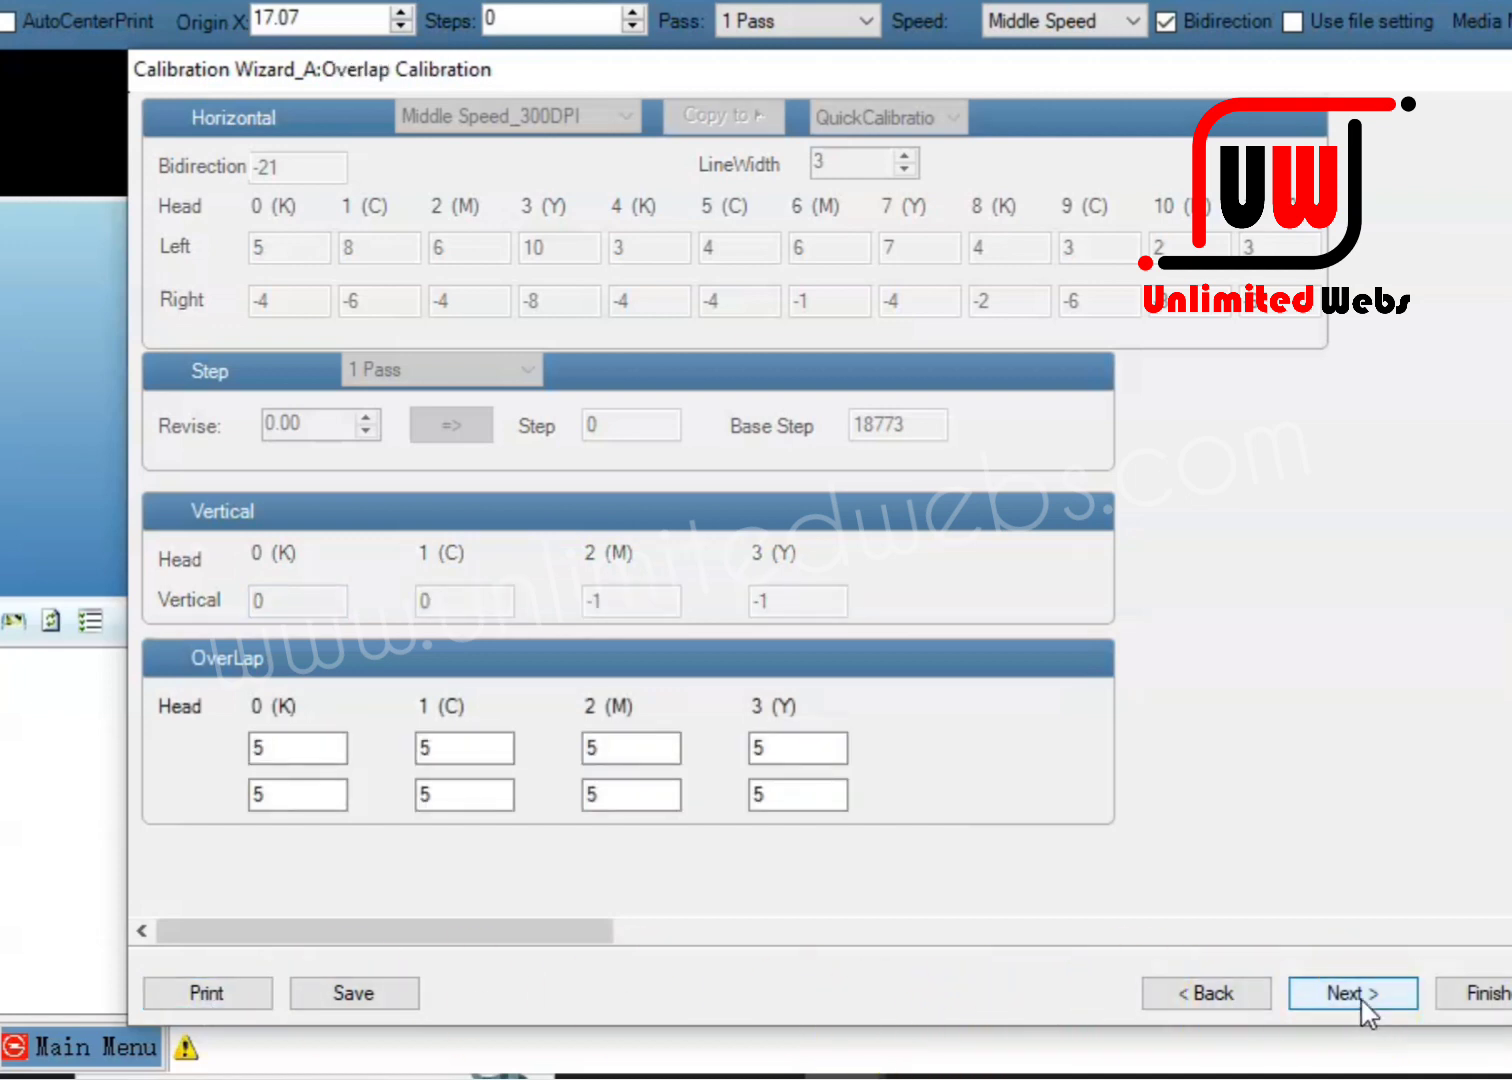
pyautogui.click(1361, 1000)
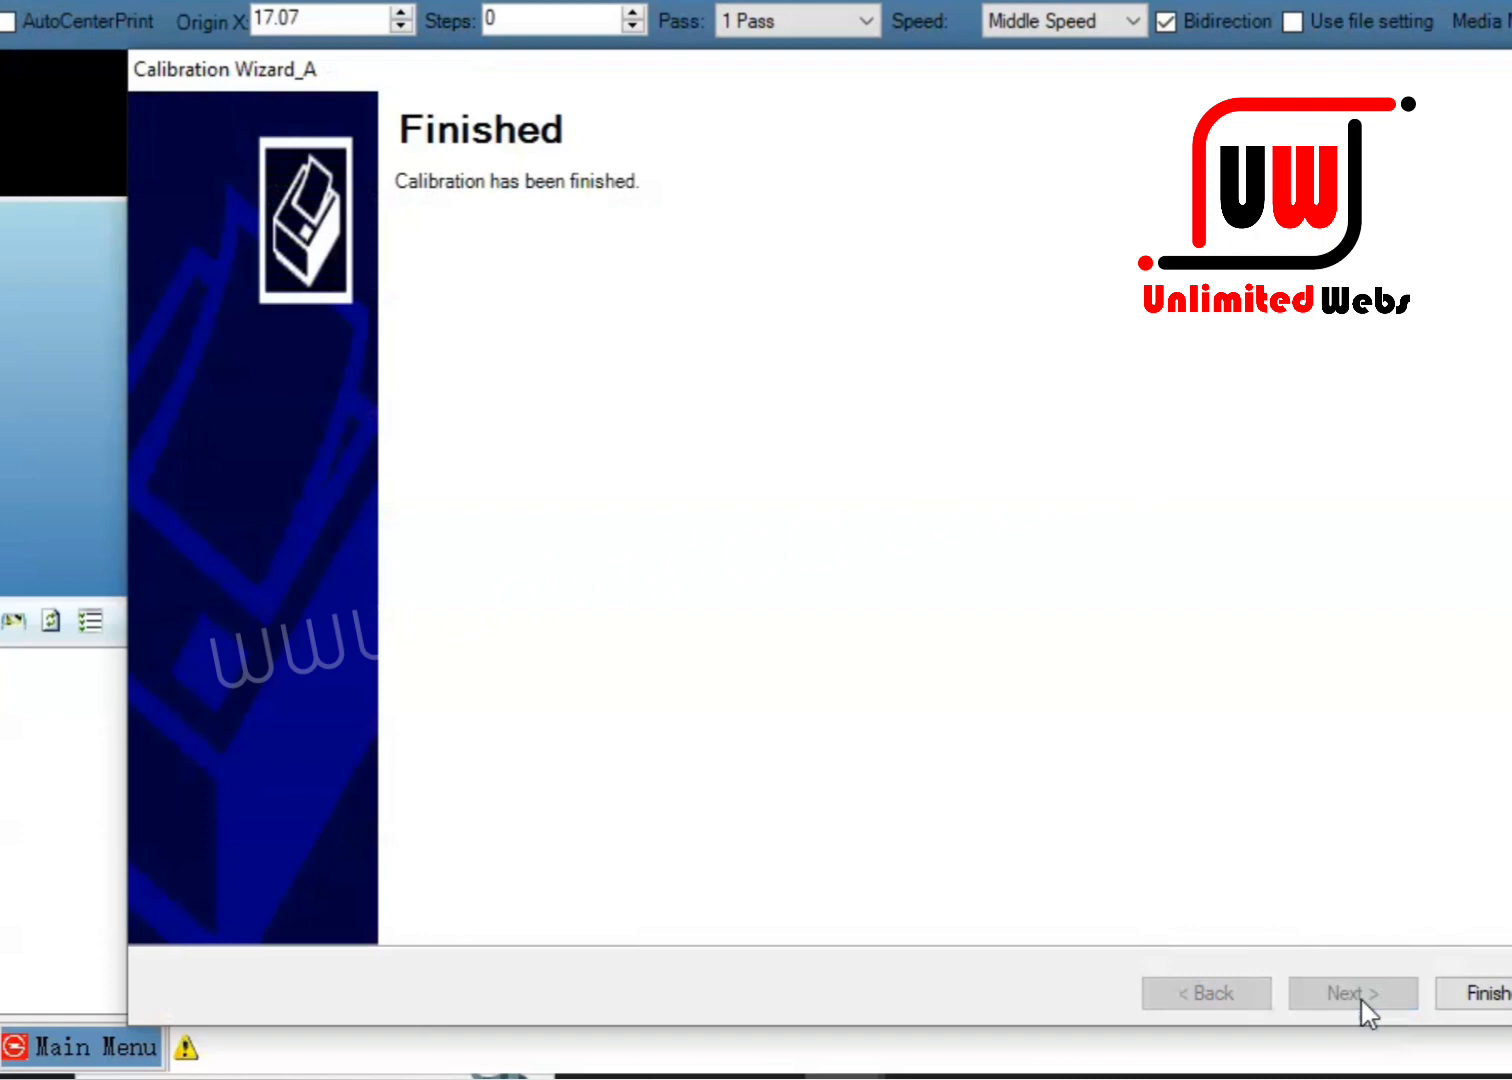
pyautogui.click(1460, 1000)
pyautogui.click(1462, 1015)
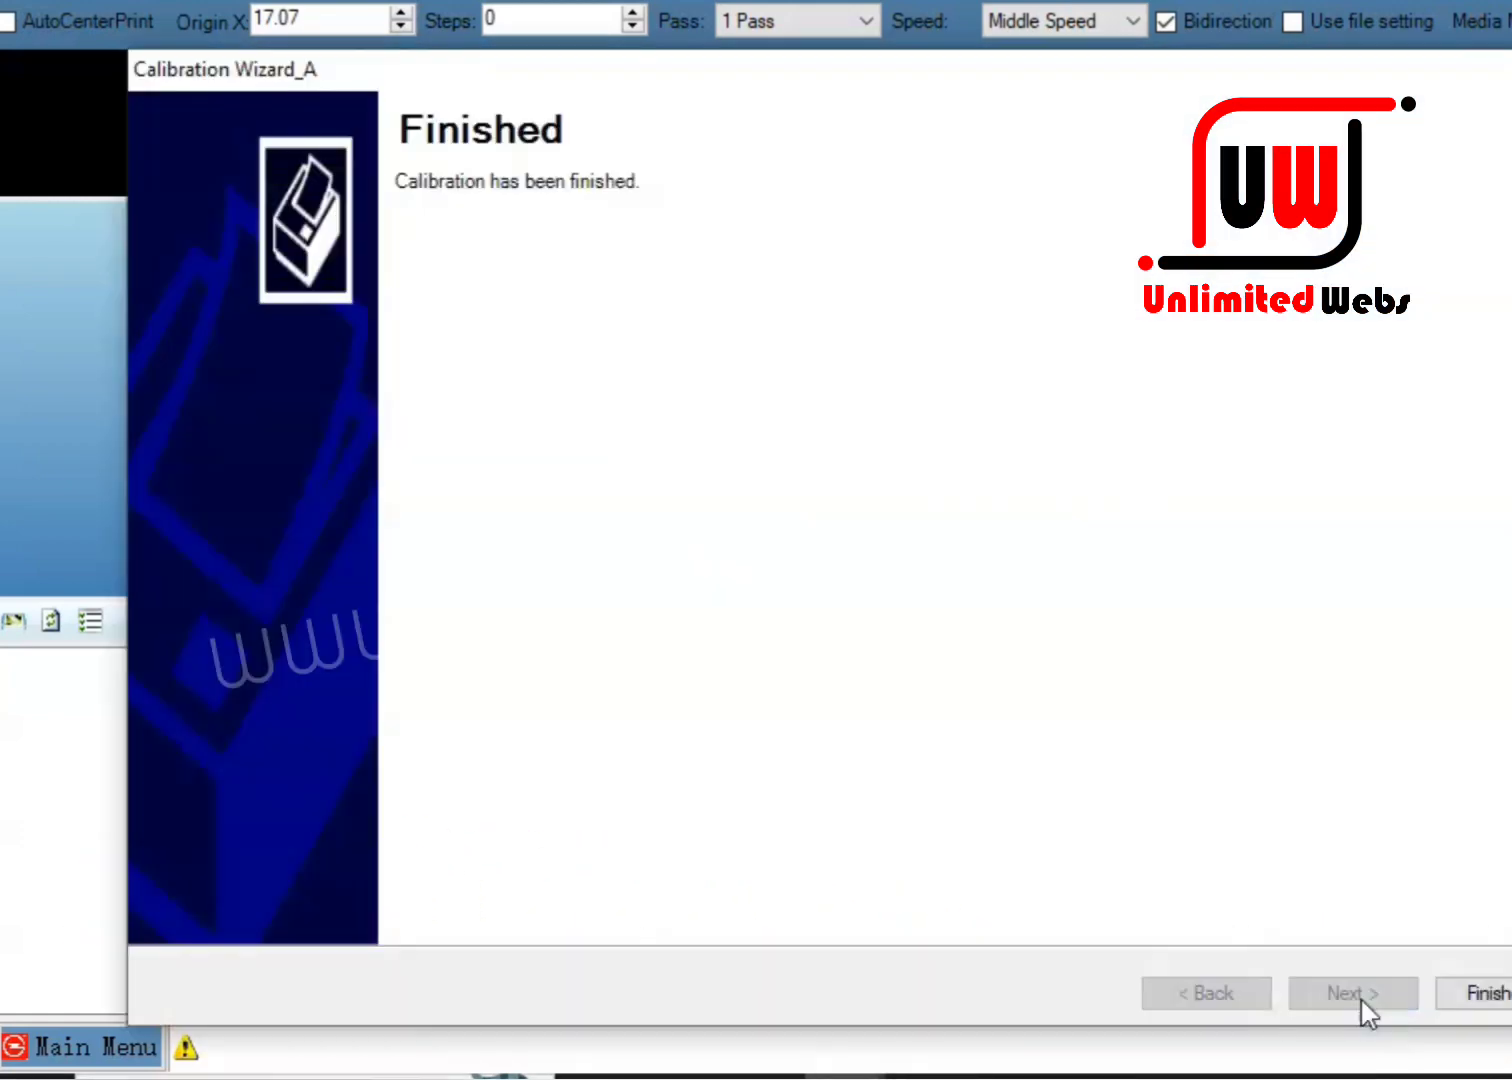
pyautogui.click(1430, 1004)
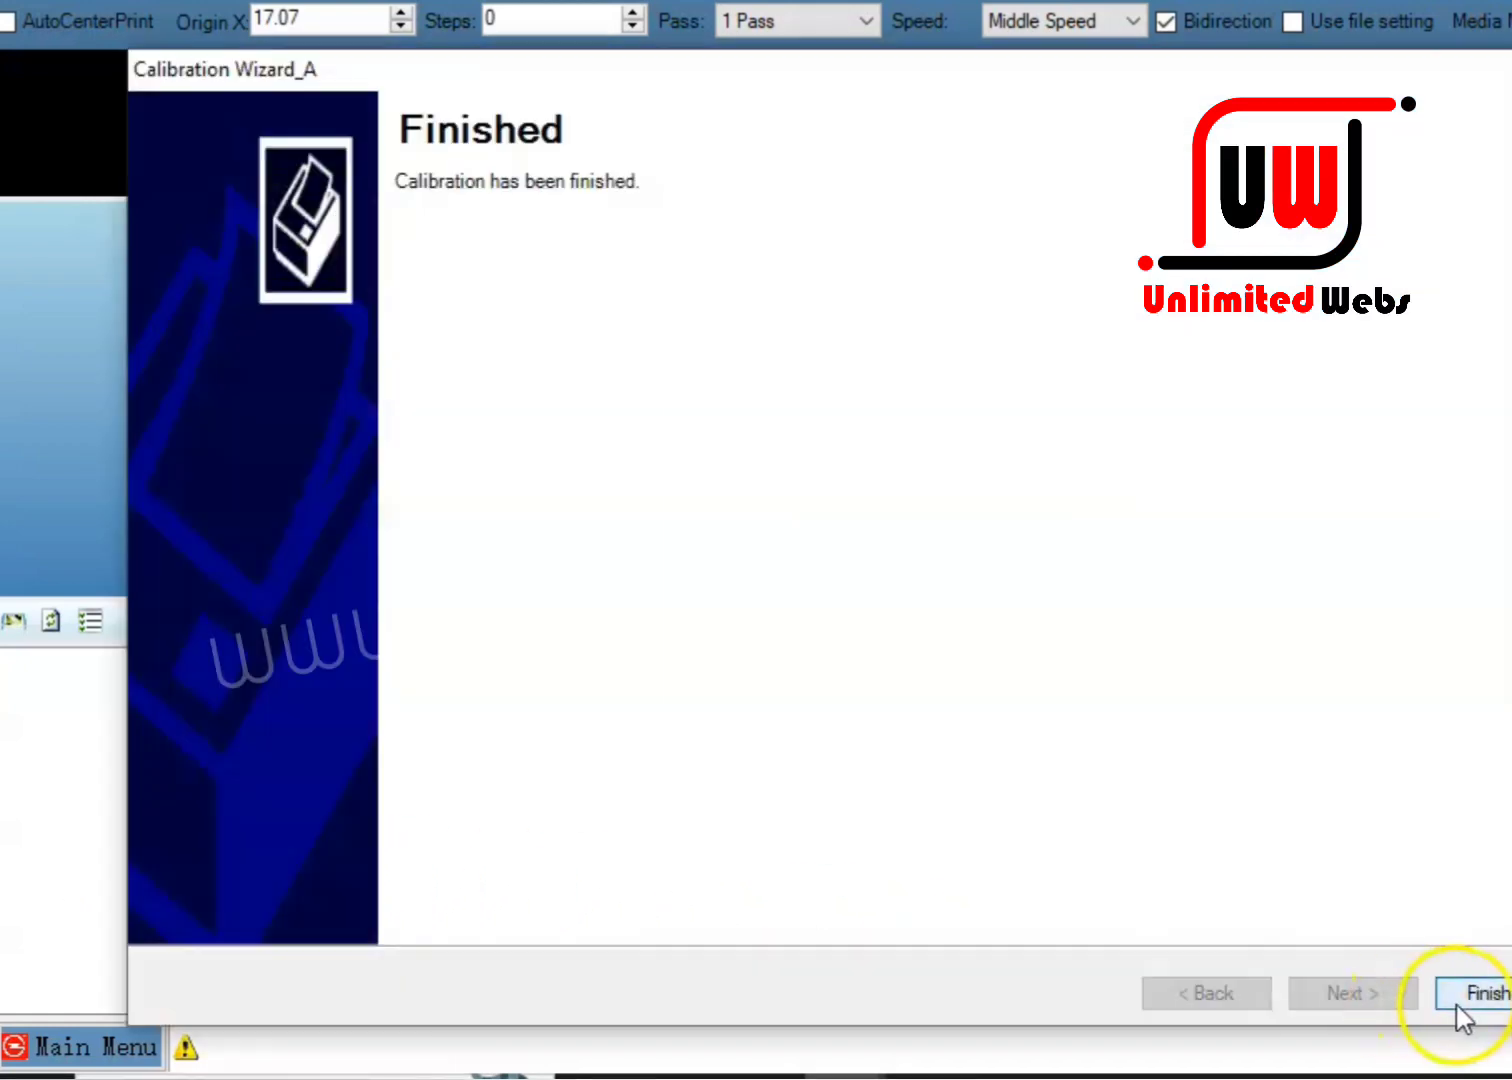
pyautogui.click(1458, 1000)
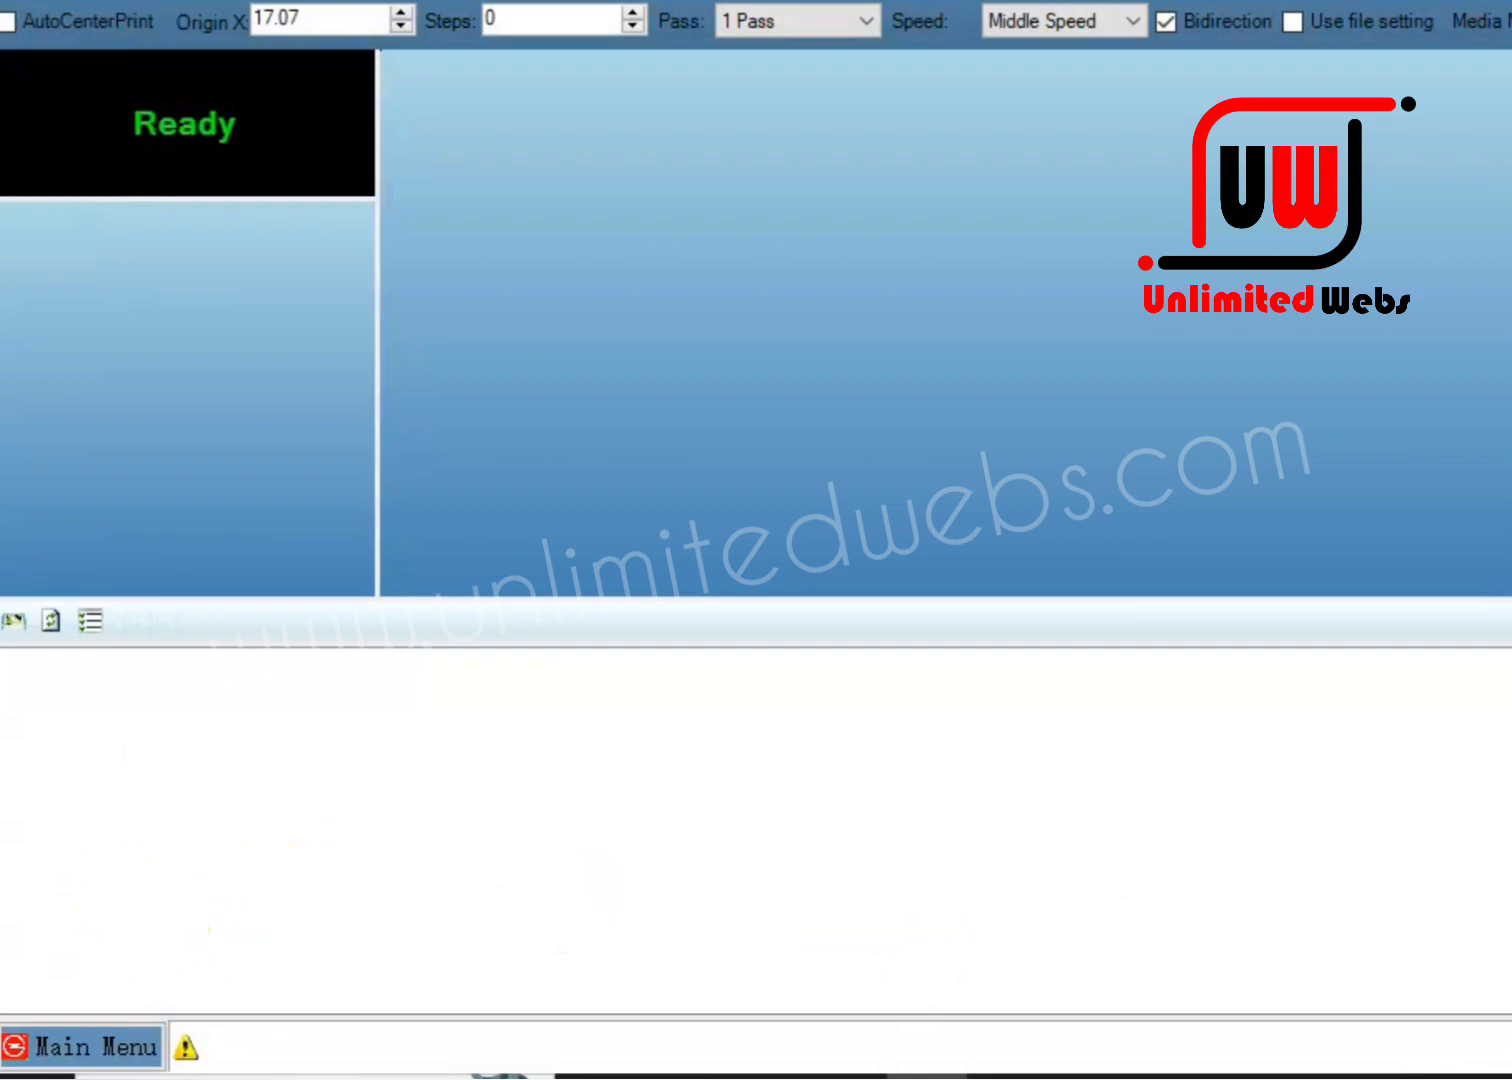